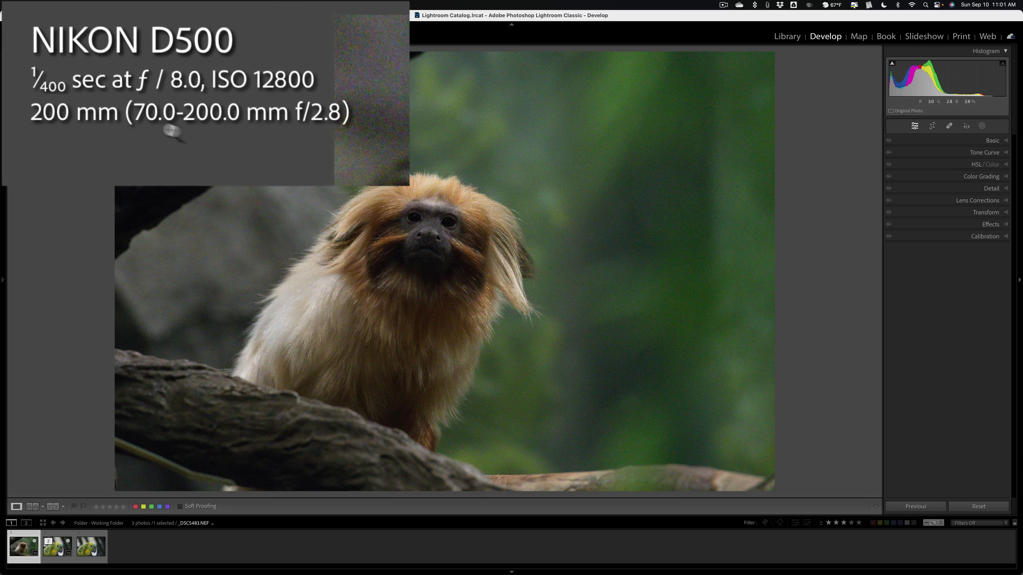
- Check the tamarin's background noise at 1:1, then bring up File > Plug-in Extras showing Process with Topaz Photo AI
left_click(520, 179)
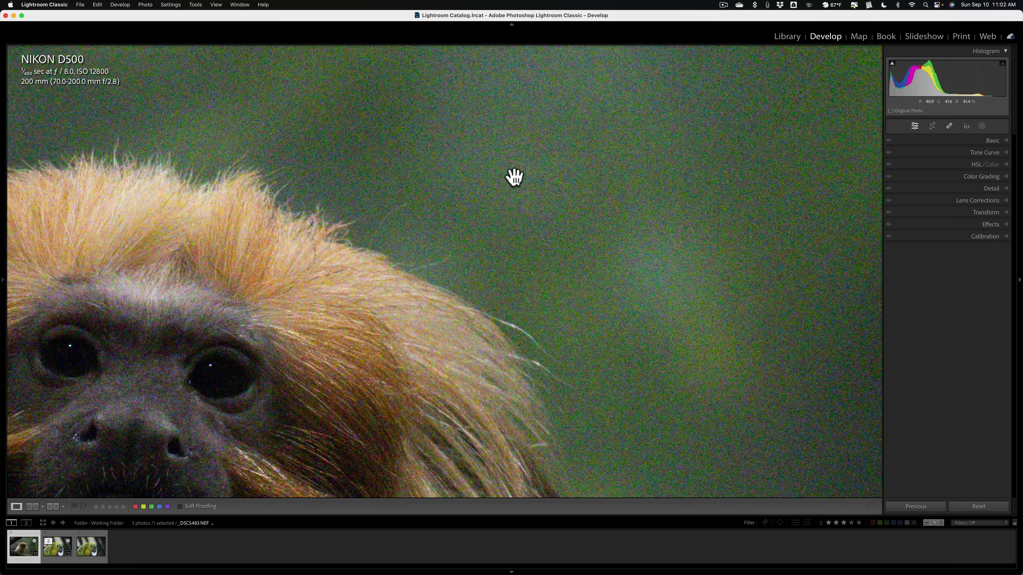
left_click(514, 177)
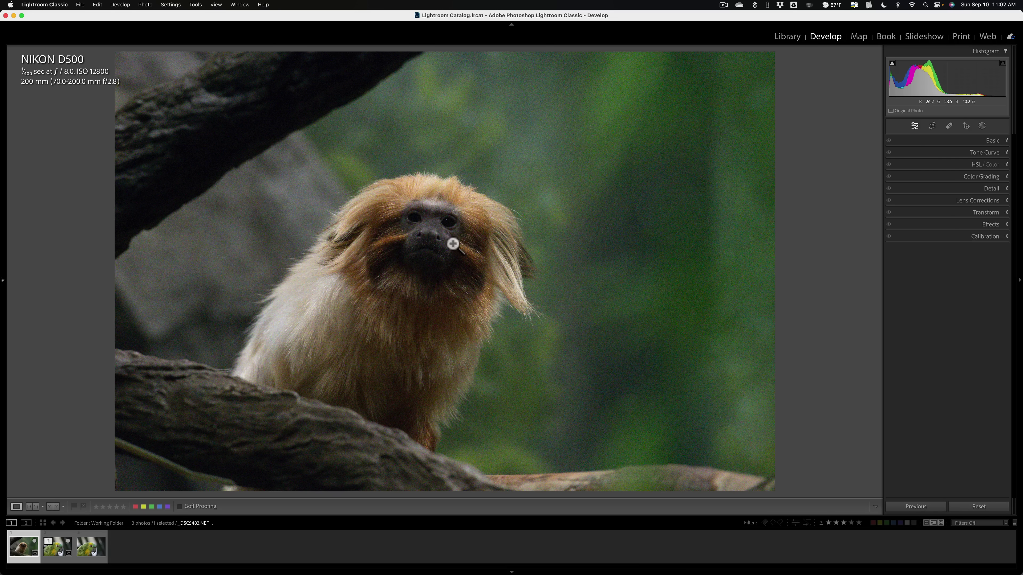
left_click(81, 5)
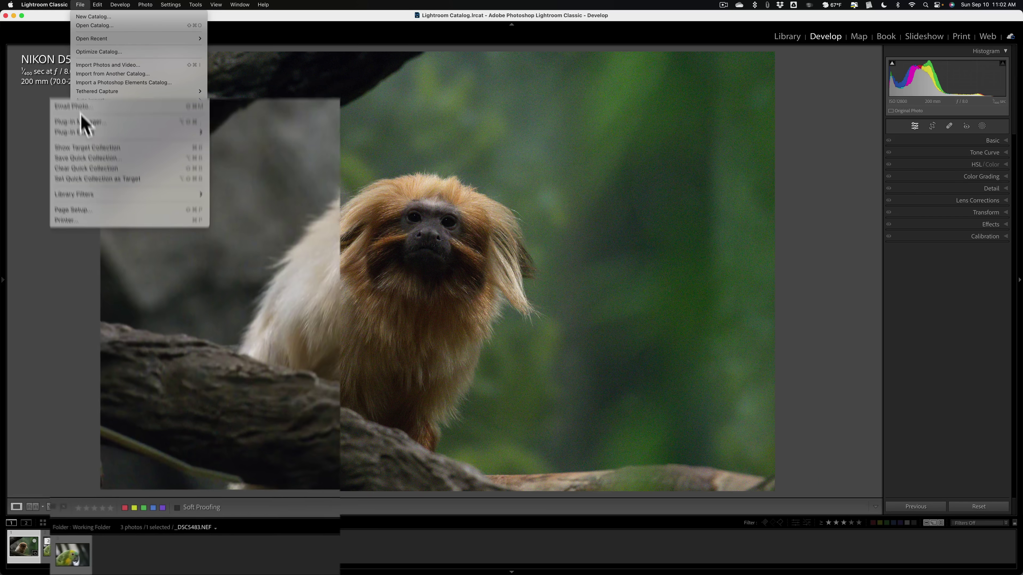
mouse_move(93, 77)
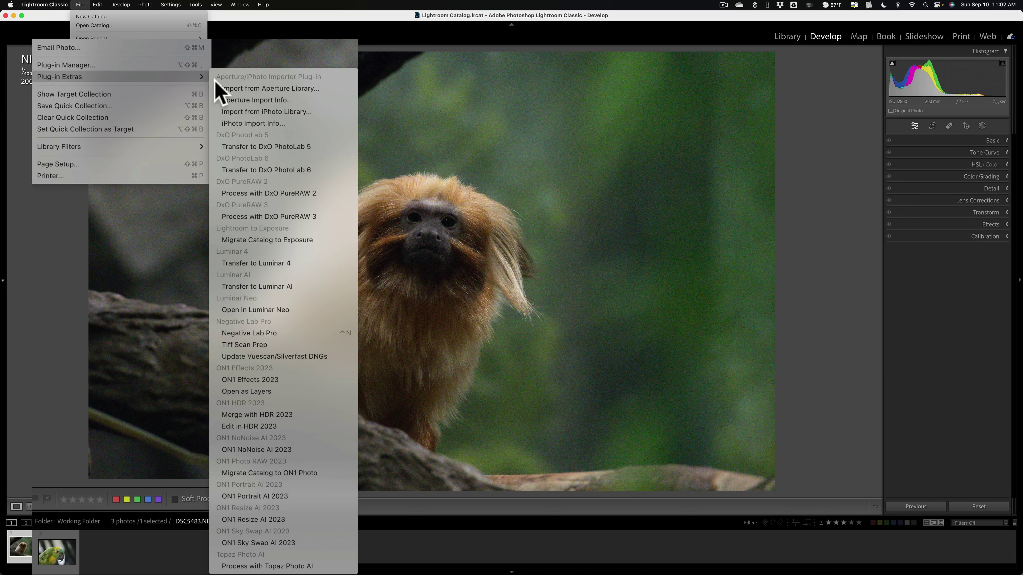
- Send the tamarin NEF to Topaz Photo AI with Process with Topaz Photo AI
left_click(313, 566)
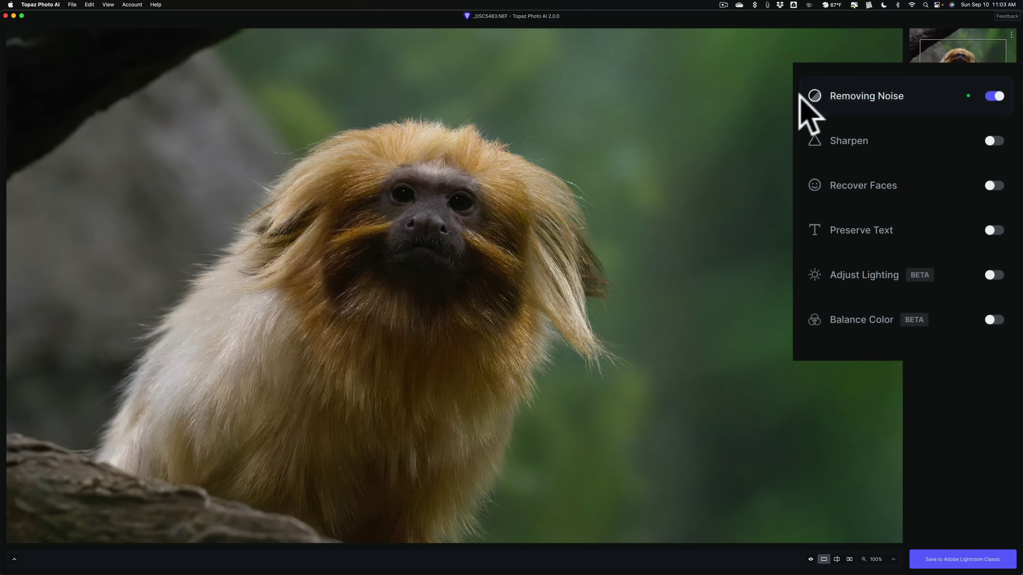
left_click(813, 95)
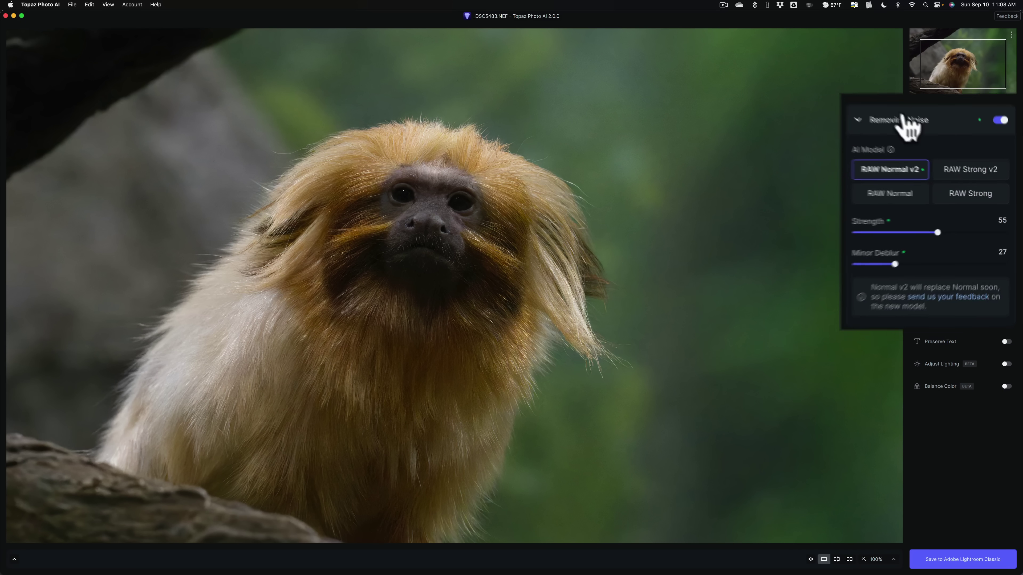
left_click(947, 155)
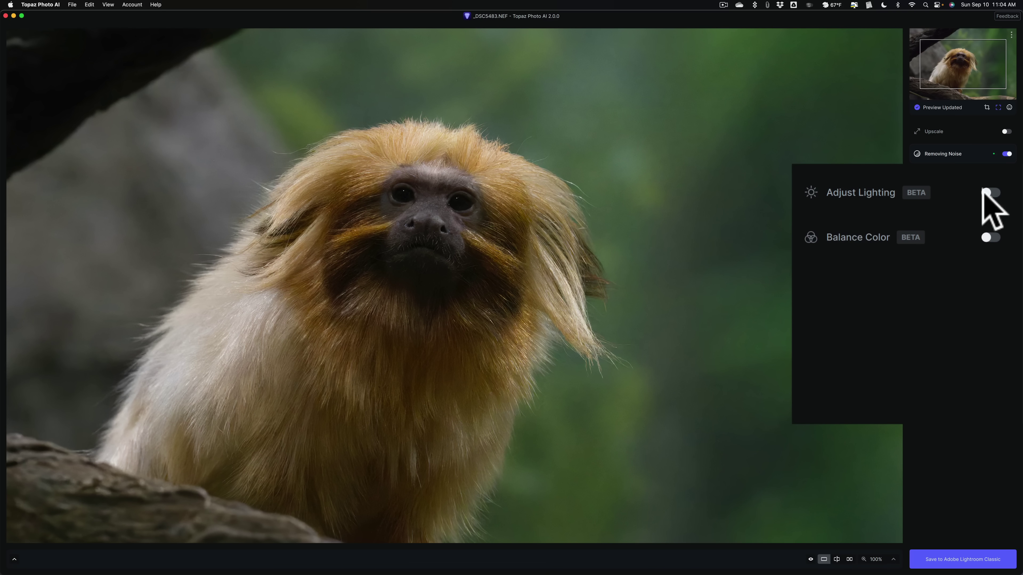
- Switch on Adjust Lighting and set the preview zoom to Fit
left_click(991, 193)
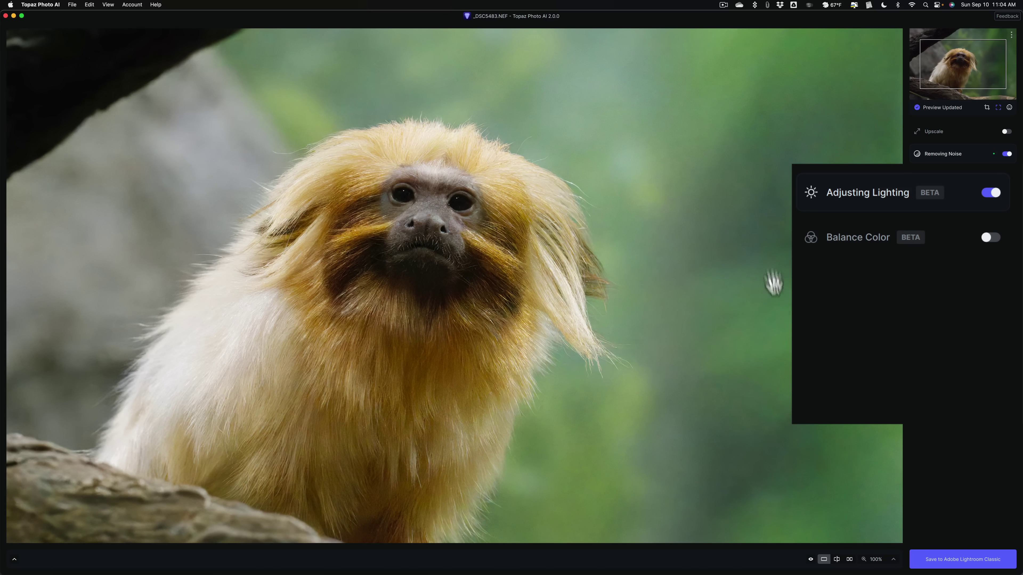
left_click(891, 561)
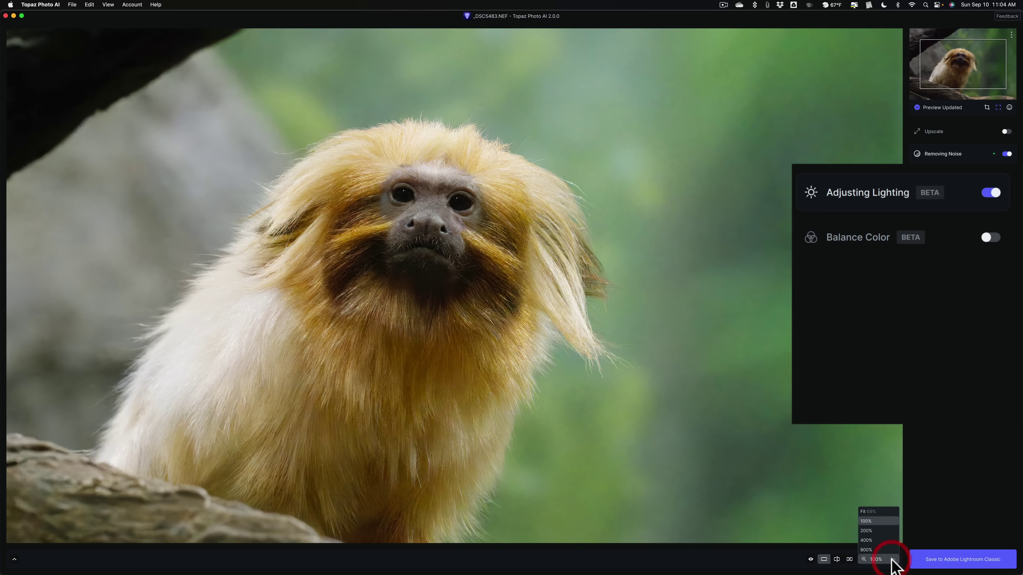
left_click(885, 516)
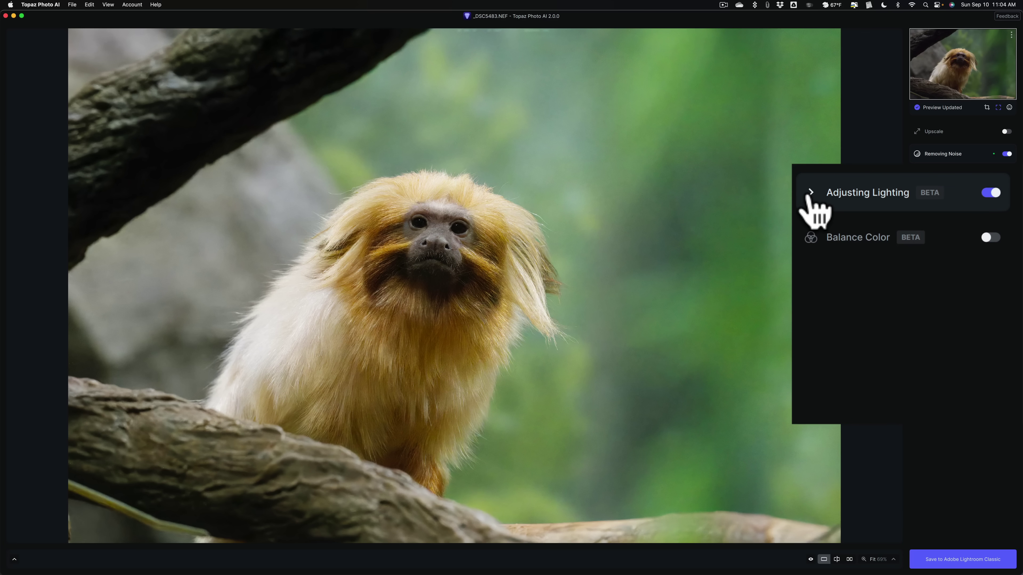
- Expand Adjusting Lighting and lower its Adjustment slider from 25 to 20
left_click(810, 193)
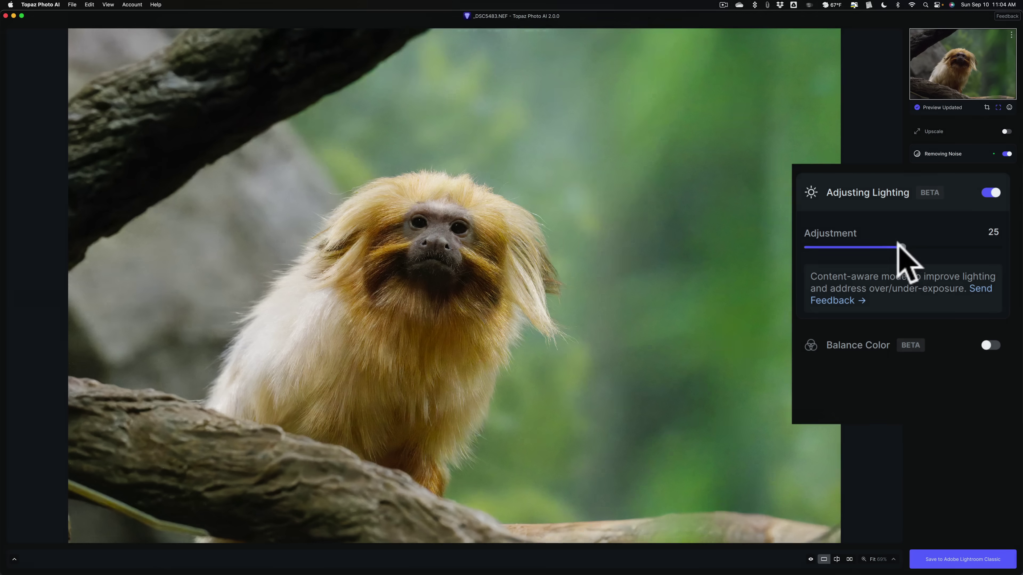
left_click_drag(899, 246, 889, 247)
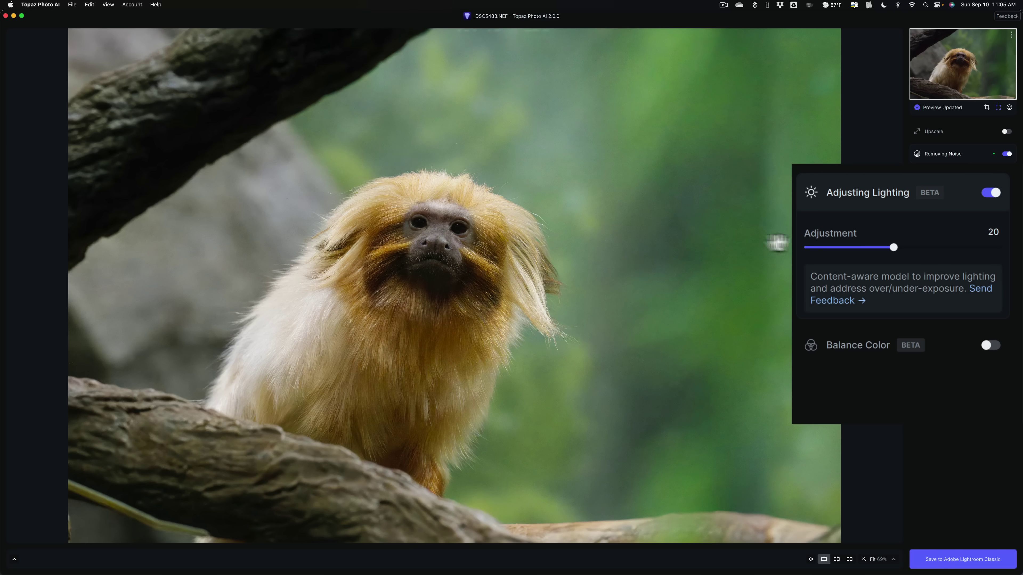
left_click(839, 201)
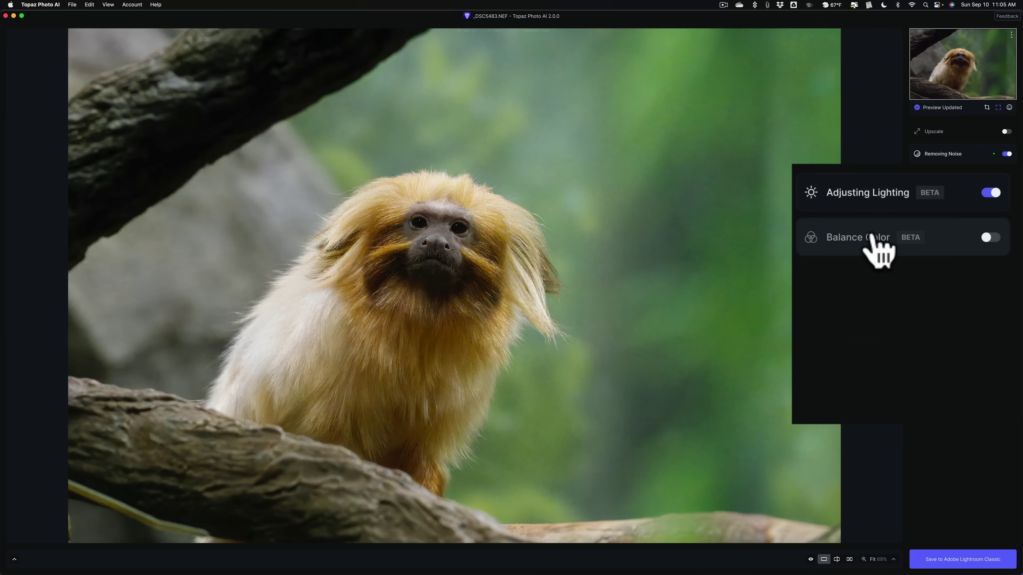
left_click(991, 237)
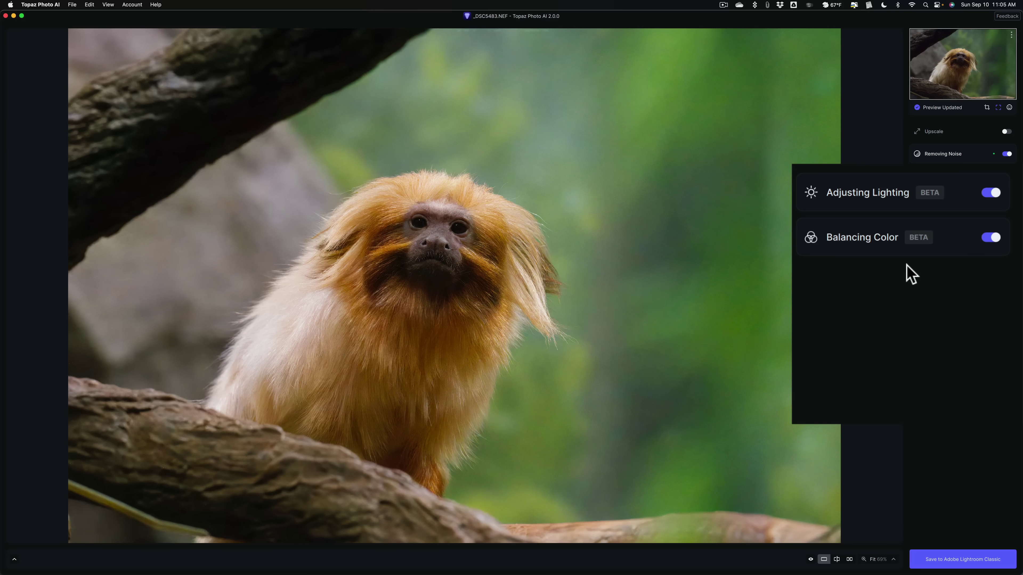
left_click(810, 238)
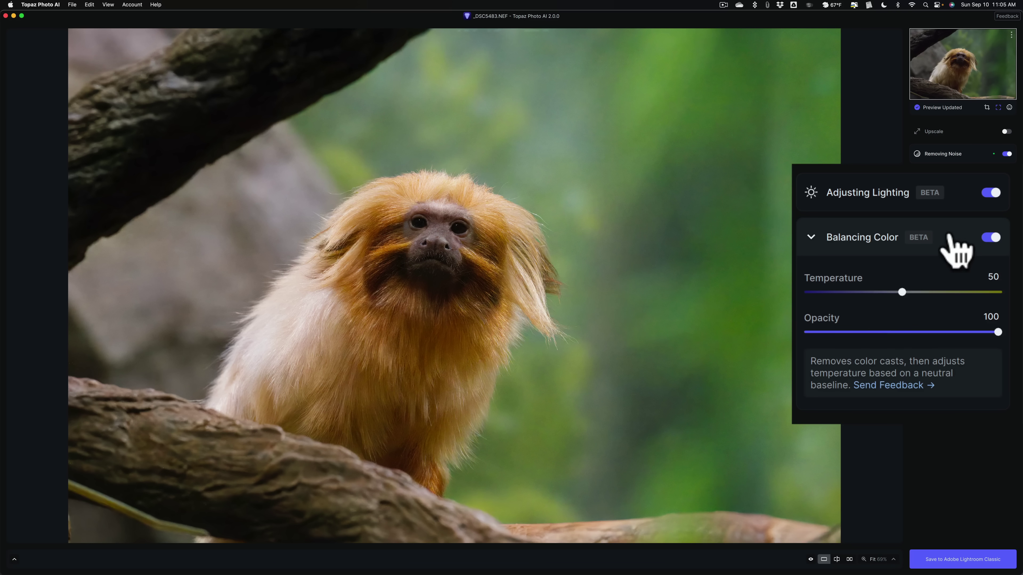
left_click(990, 237)
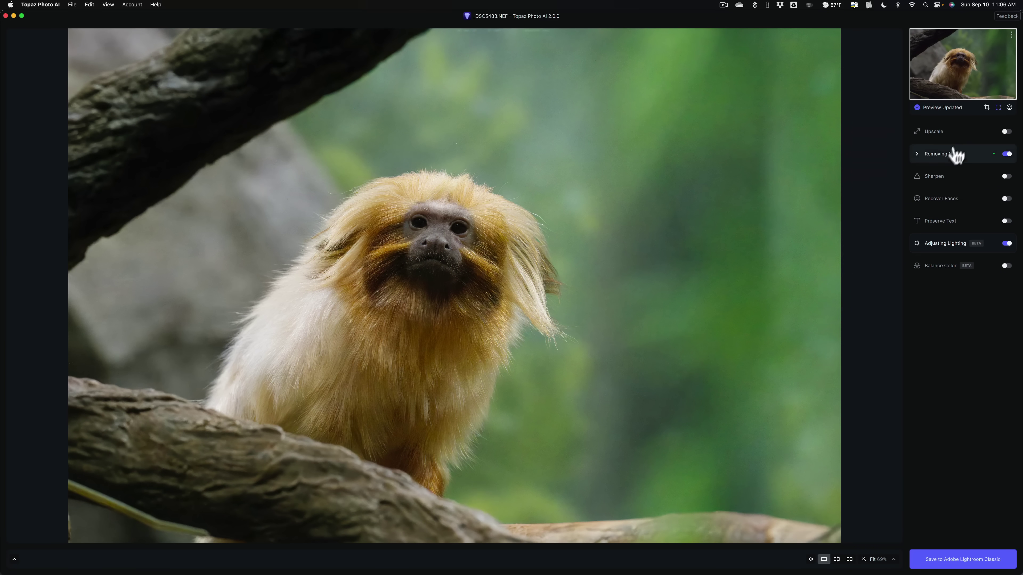
left_click(916, 155)
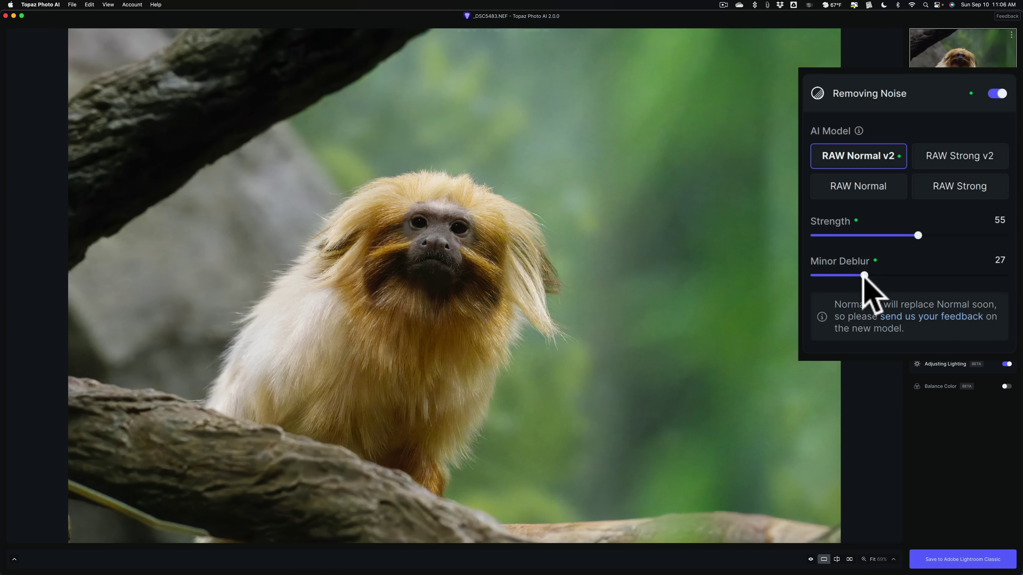
left_click(928, 153)
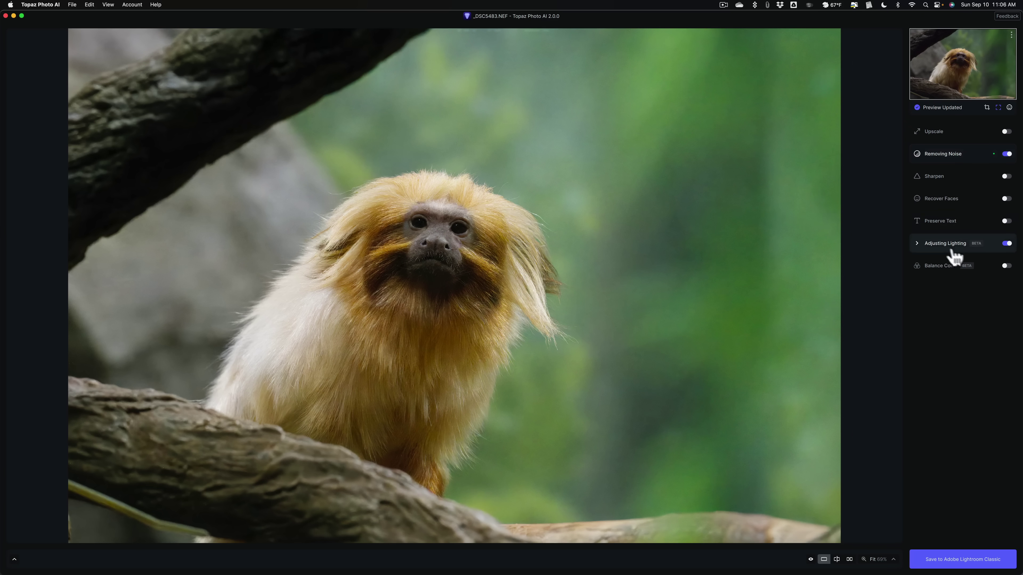
left_click(920, 247)
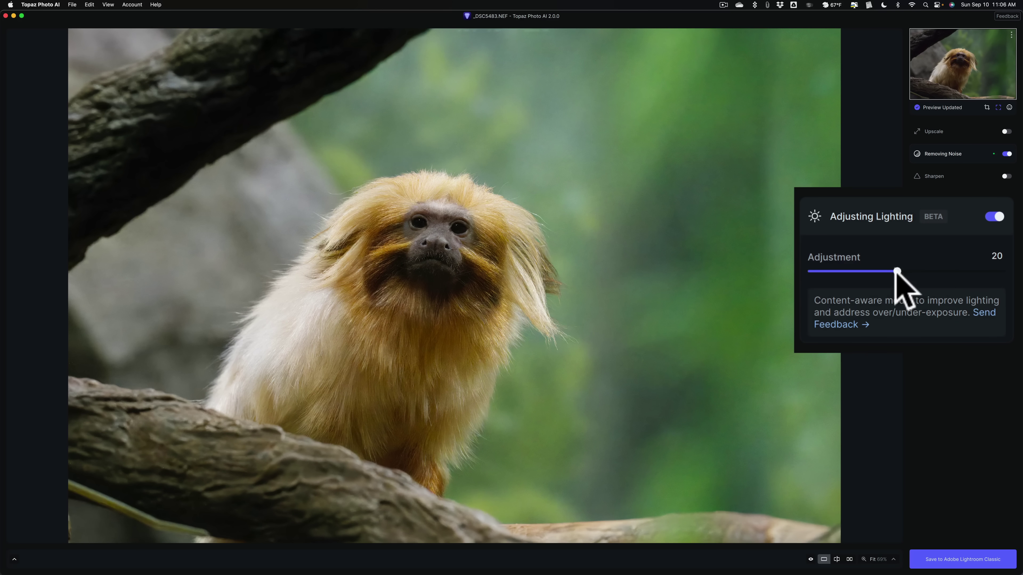
left_click(916, 242)
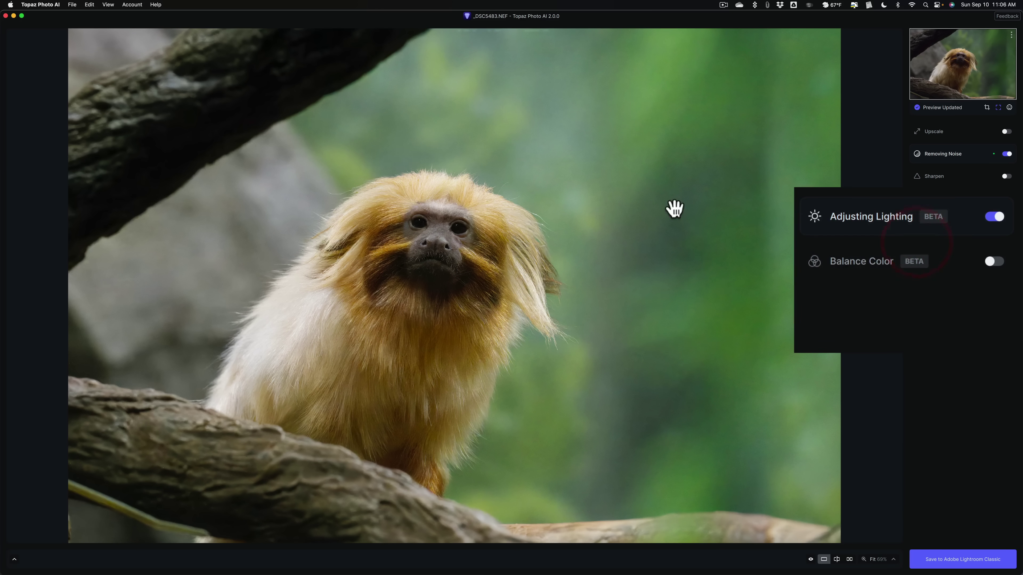
- Save the tamarin back to Lightroom Classic, confirming the DNG save as _DSC5483.dng
left_click(962, 558)
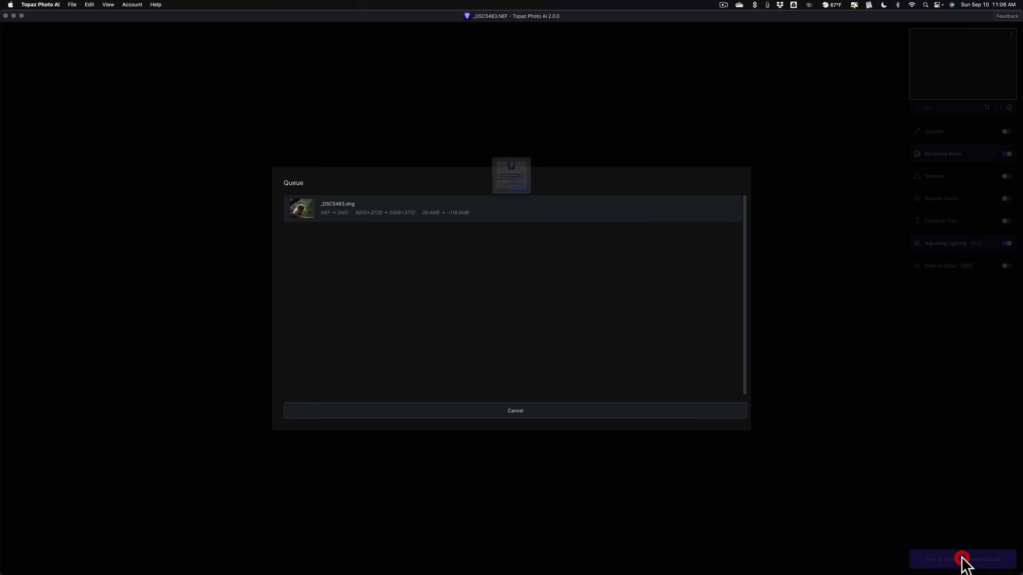
left_click(535, 212)
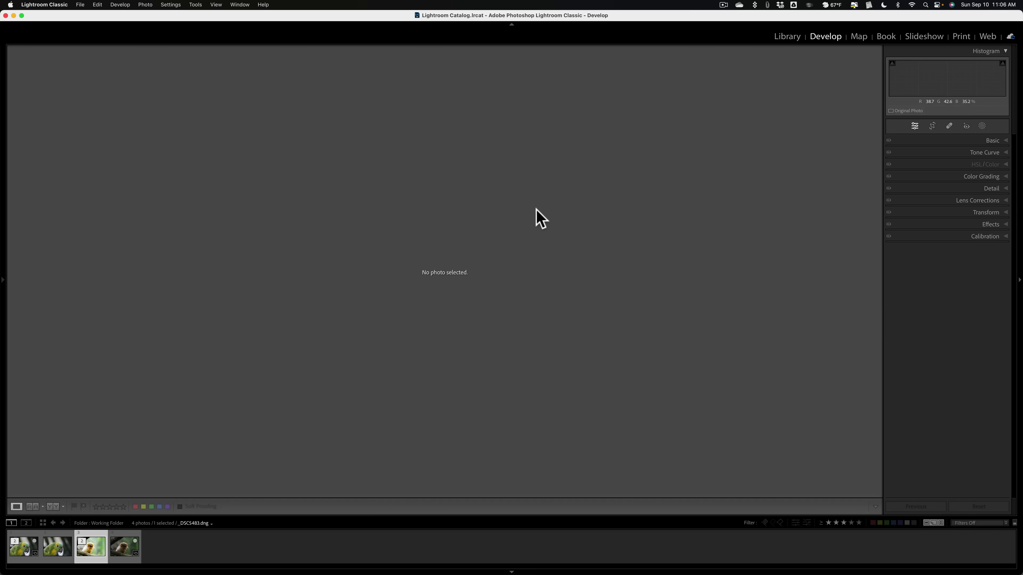
- Compare the original _DSC5483.NEF with the Topaz-processed _DSC5483.dng from the filmstrip
left_click(121, 548)
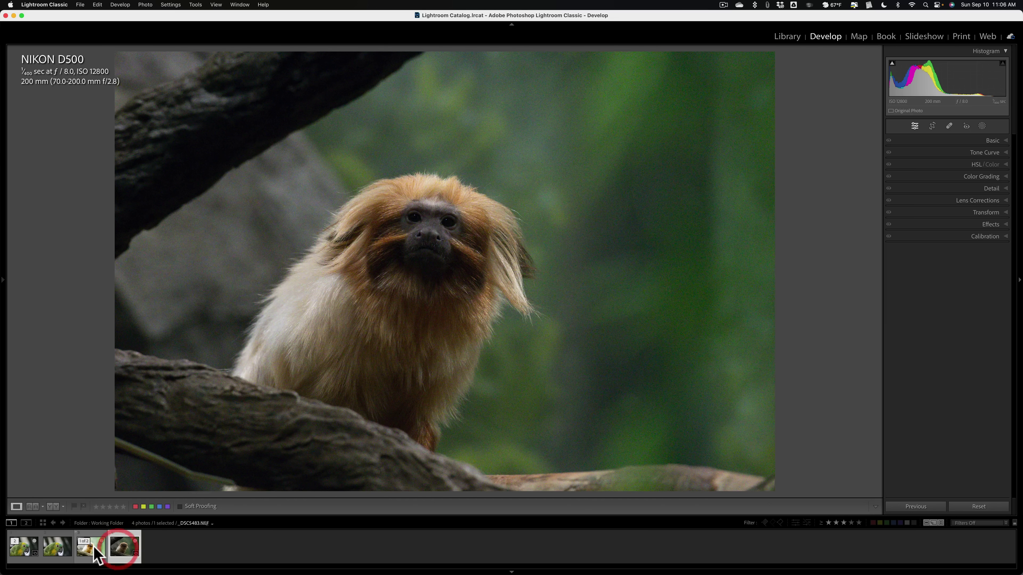
left_click(94, 548)
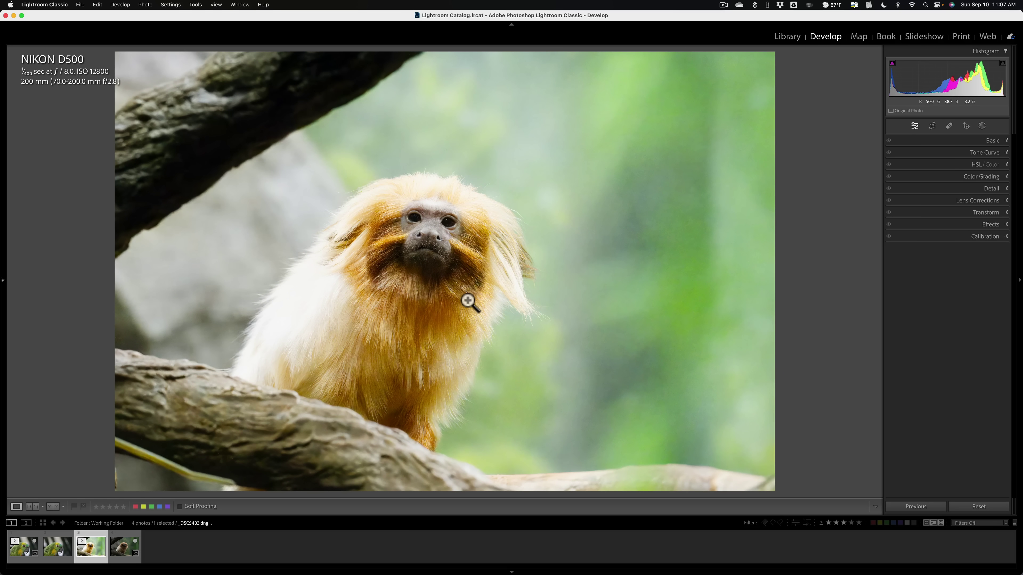
- In the Basic panel, set Exposure to −0.95, Highlights to −73 and Shadows to +25
left_click(999, 140)
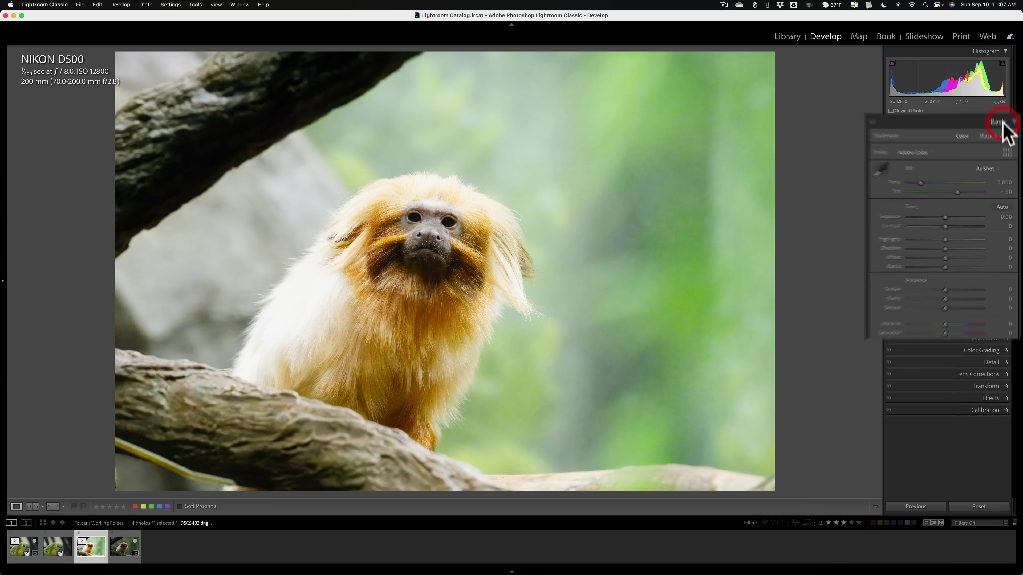
left_click_drag(895, 211, 885, 210)
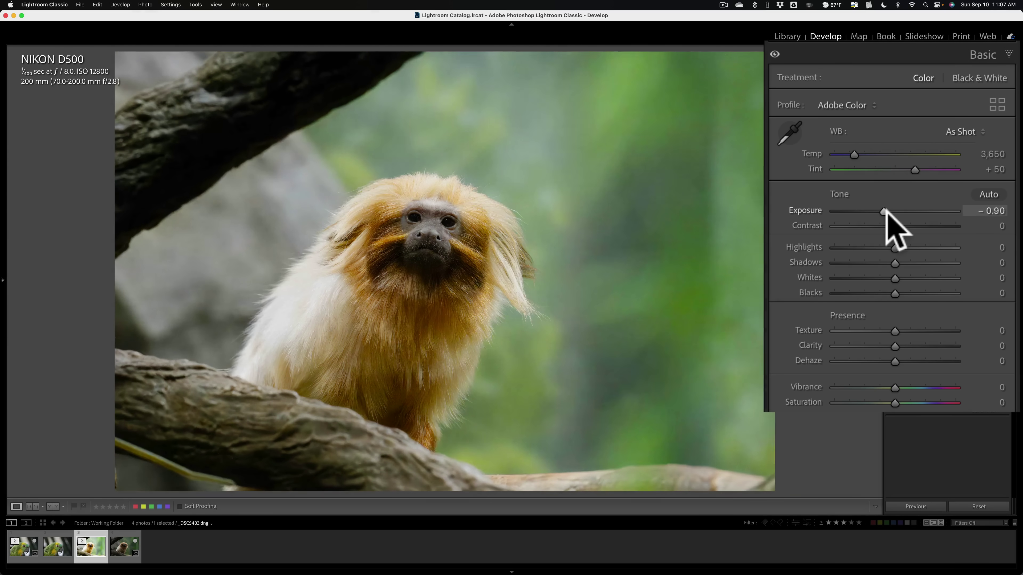
mouse_move(895, 247)
left_mouse_down()
mouse_move(850, 258)
mouse_move(907, 263)
left_mouse_up()
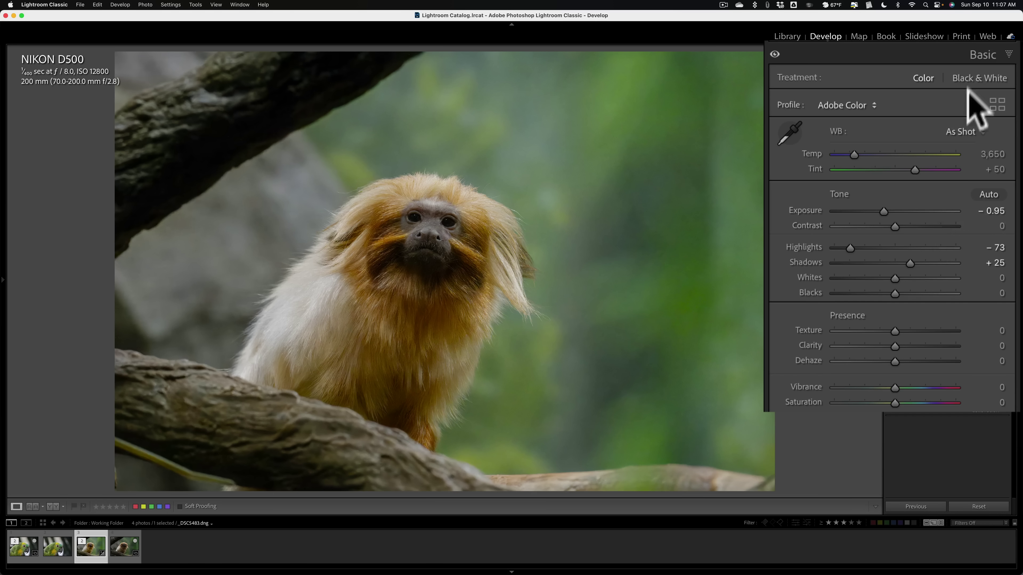
left_click(991, 140)
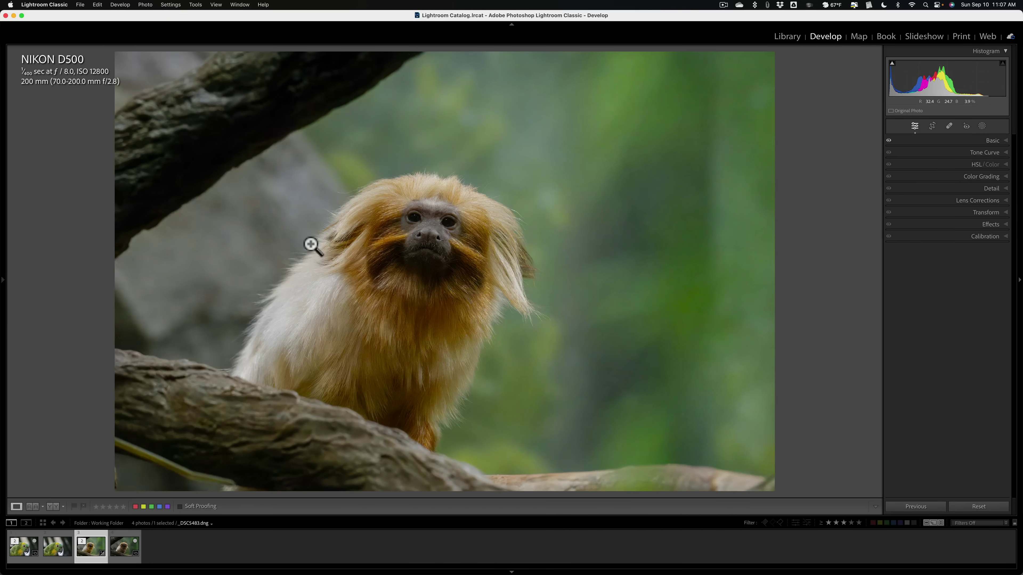
- Zoom into the parrot's eye on both _DSC4794.NEF and its processed DNG to compare detail
left_click(18, 548)
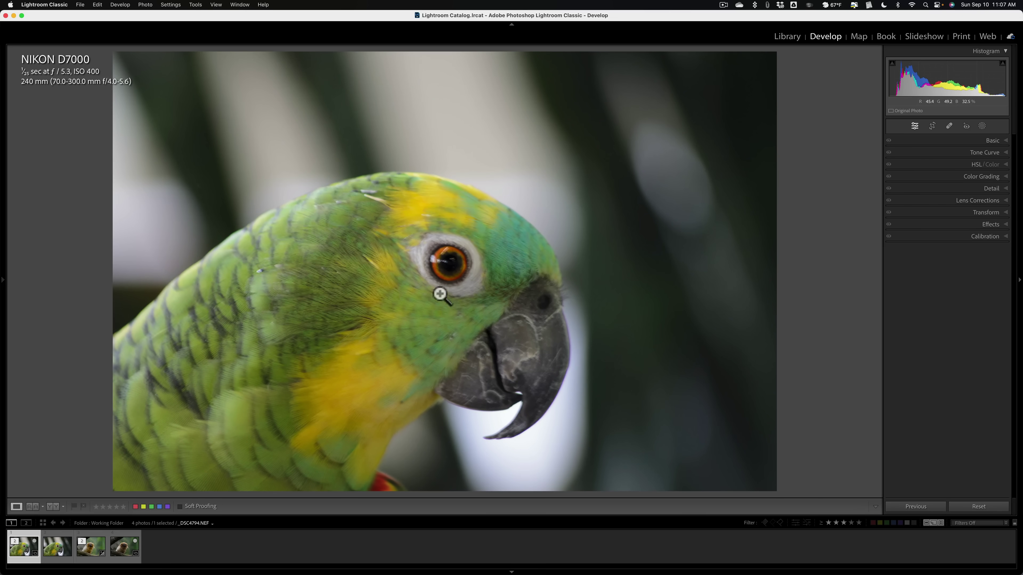
left_click(458, 277)
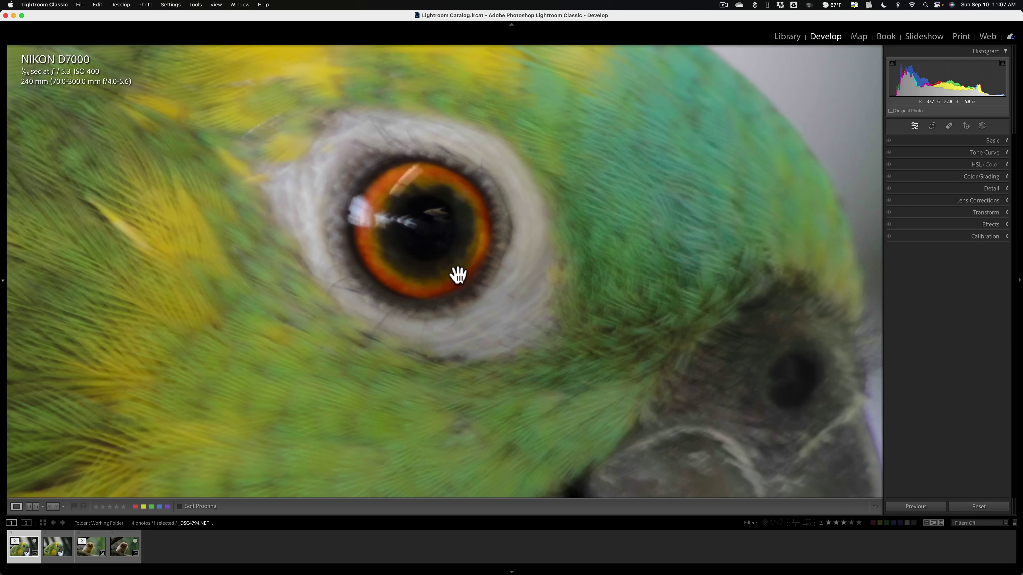
left_click(458, 278)
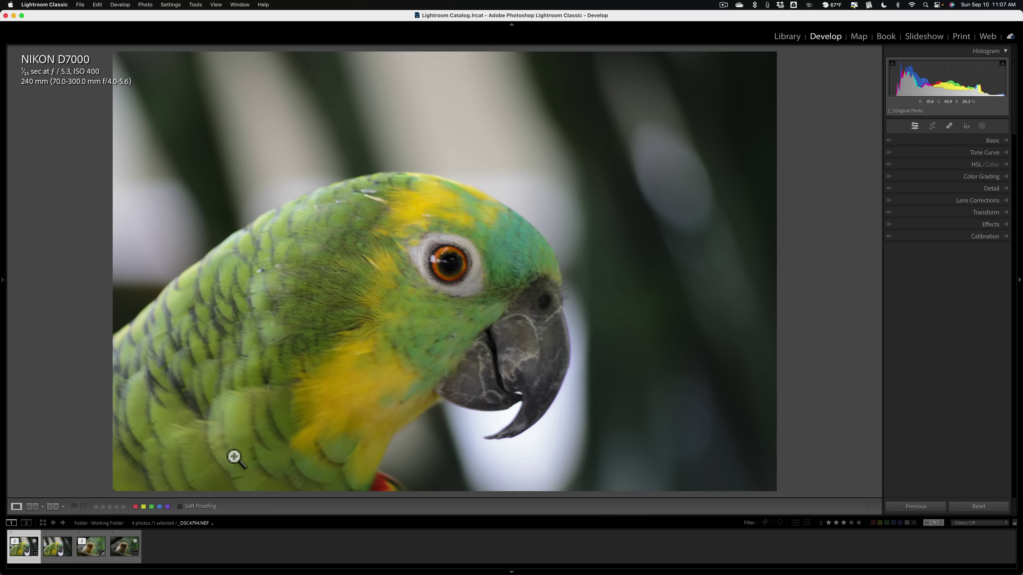
left_click(59, 548)
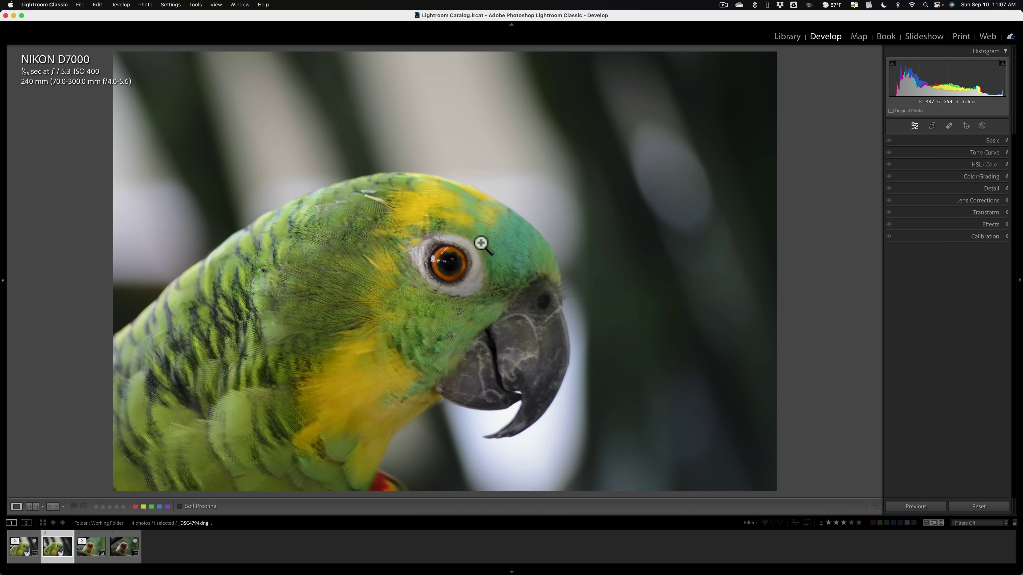
left_click(464, 243)
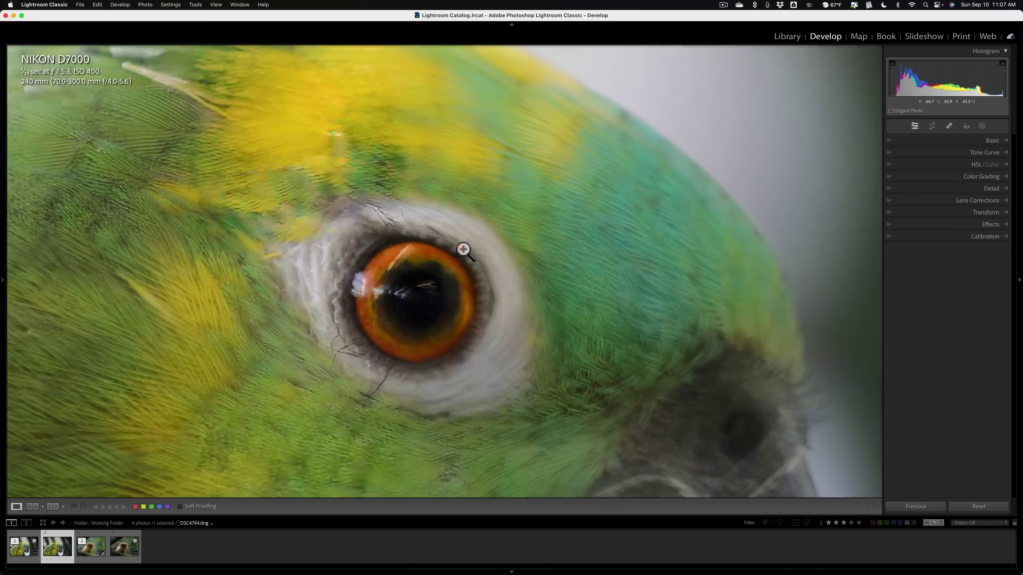
left_click(464, 250)
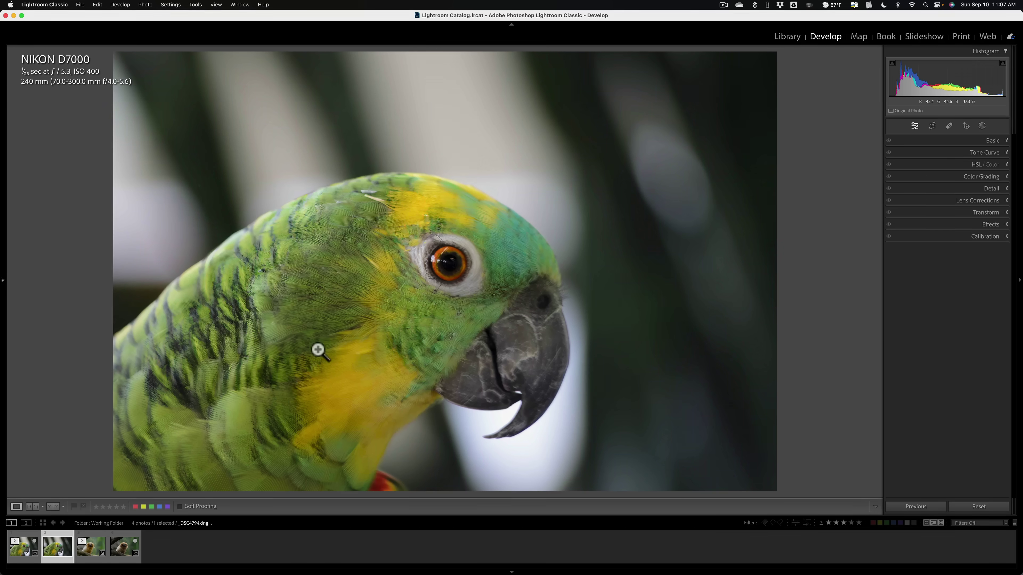
- Return to the original _DSC4794.NEF and cycle the info overlay through file details, camera settings, then off
left_click(29, 553)
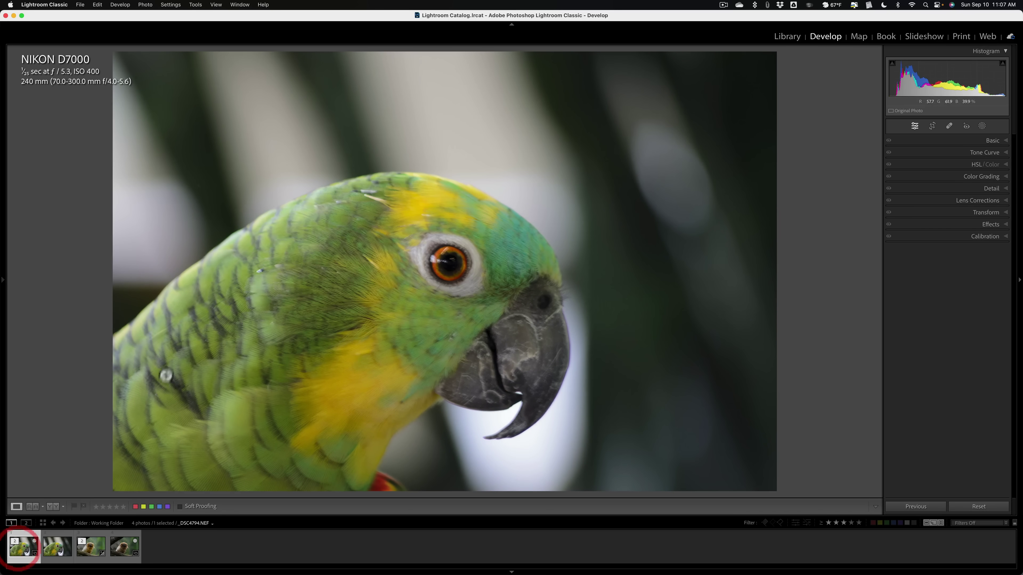
key("i")
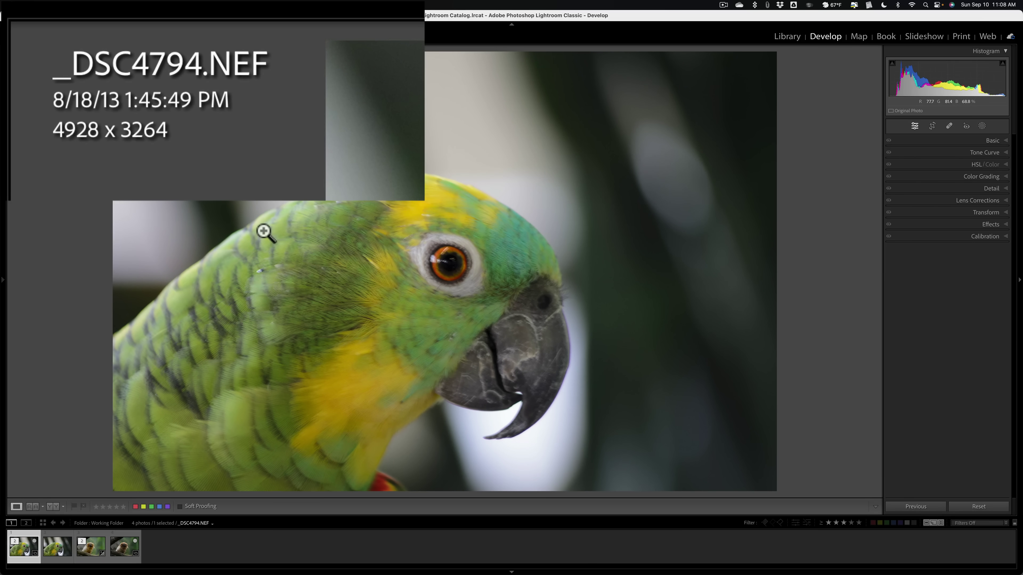
key("i")
key("i")
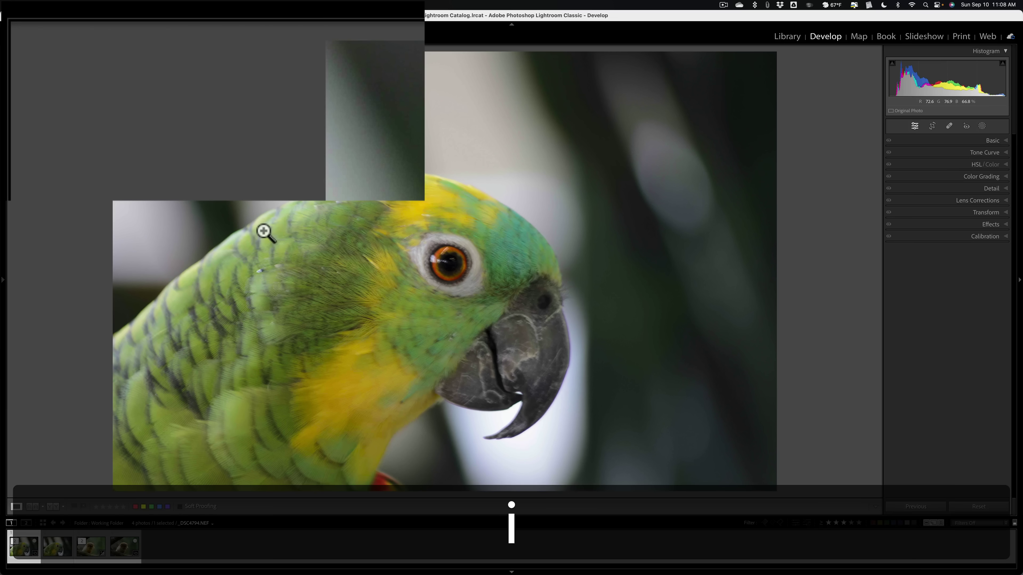
key("i")
key("i")
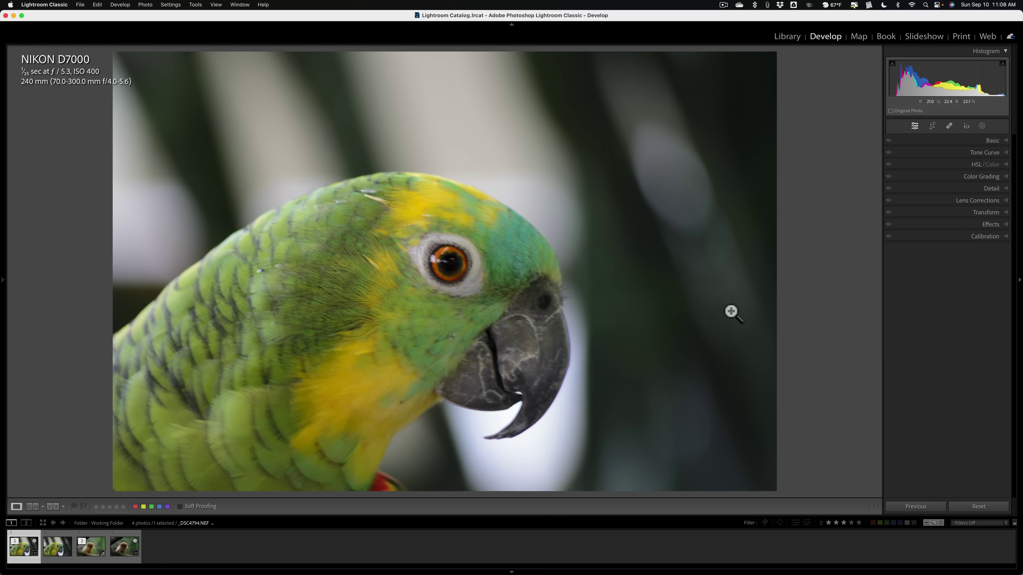
- Crop the parrot photo tighter around its head
left_click(932, 125)
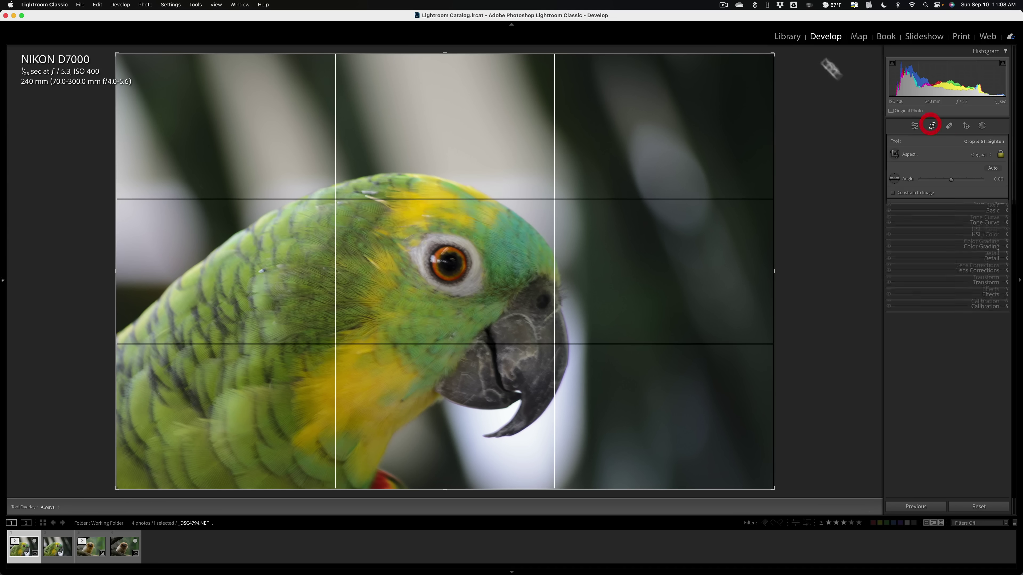
left_click_drag(774, 51, 696, 93)
left_click(932, 126)
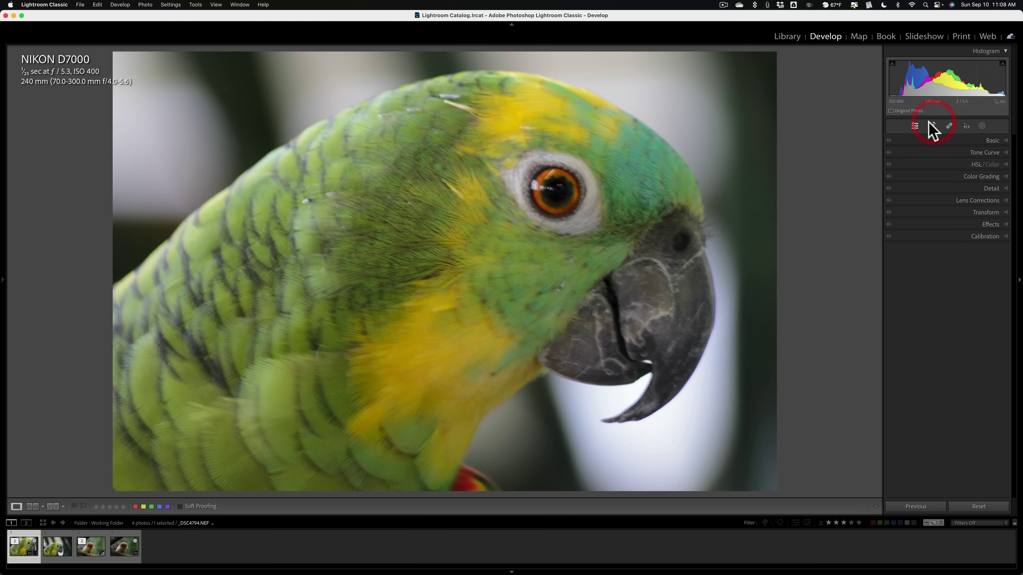
- Send the cropped _DSC4794.NEF to Topaz Photo AI via File > Plug-in Extras
left_click(79, 4)
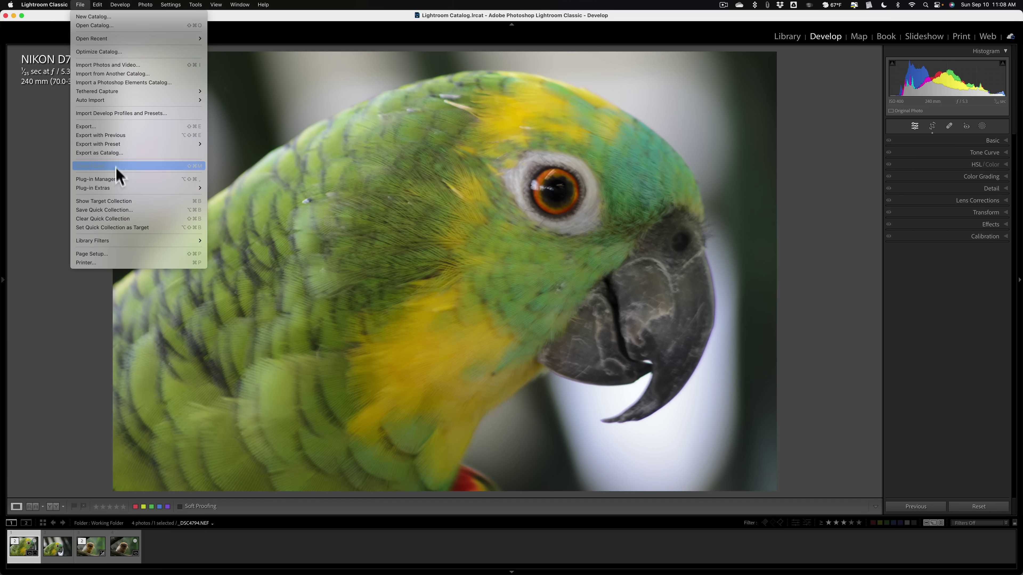
mouse_move(119, 188)
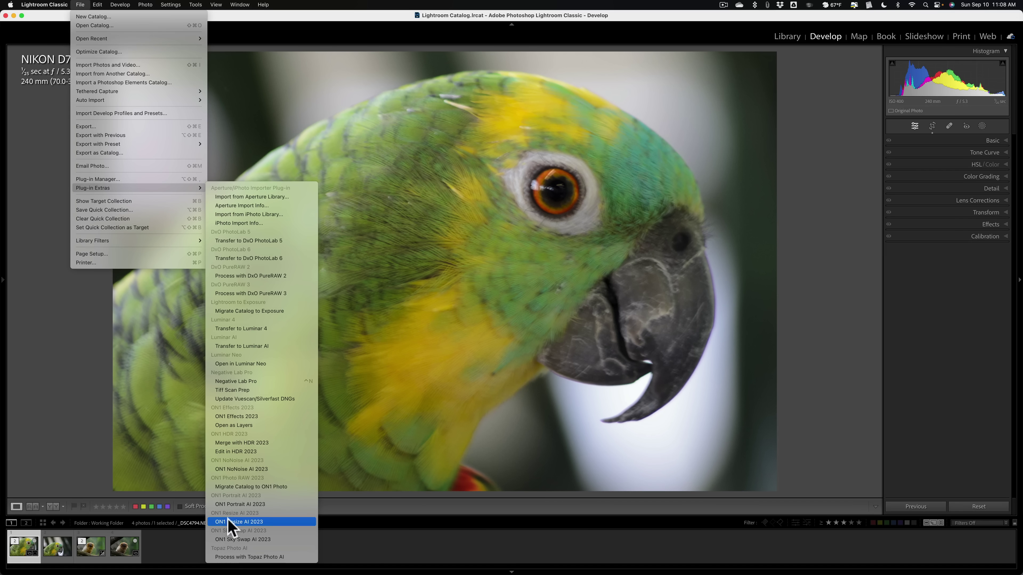
left_click(242, 558)
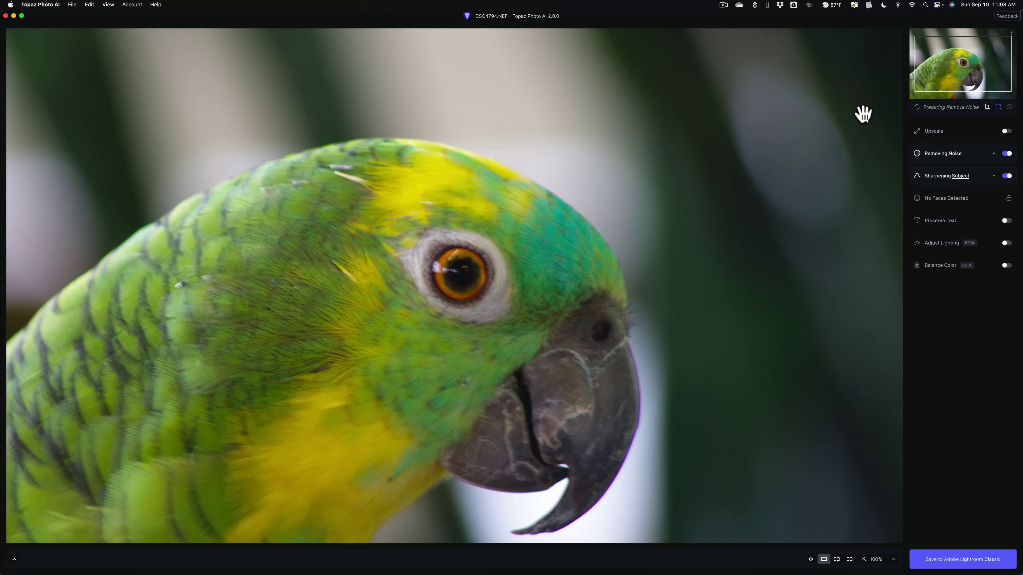
- Let Autopilot apply Remove Noise and Sharpen Subject to _DSC4794.NEF until the preview updates
mouse_move(927, 108)
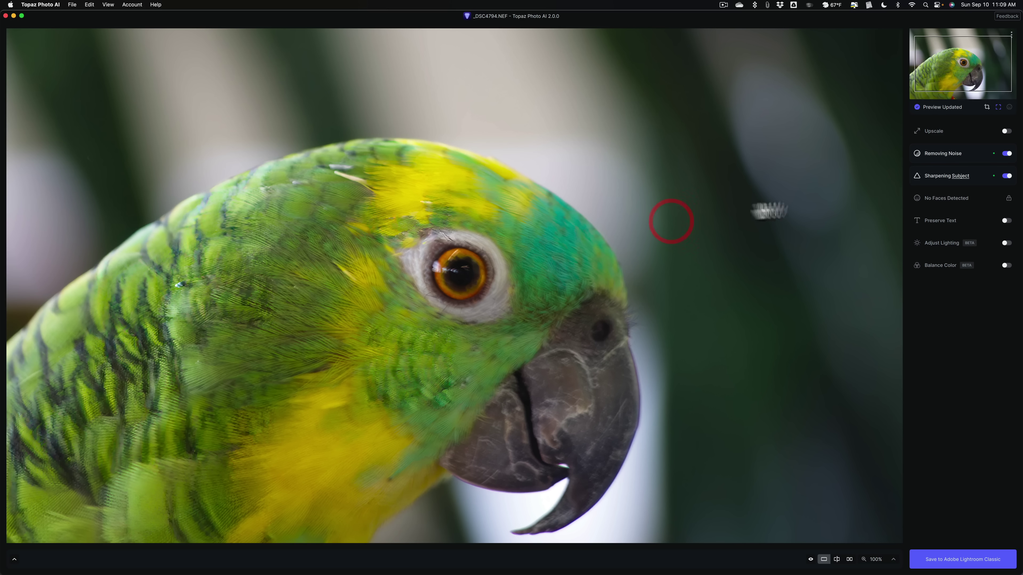
- Check the Removing Noise model and sliders, then show subject sharpening (Standard, Strength 30, Minor Denoise 1)
left_click(811, 66)
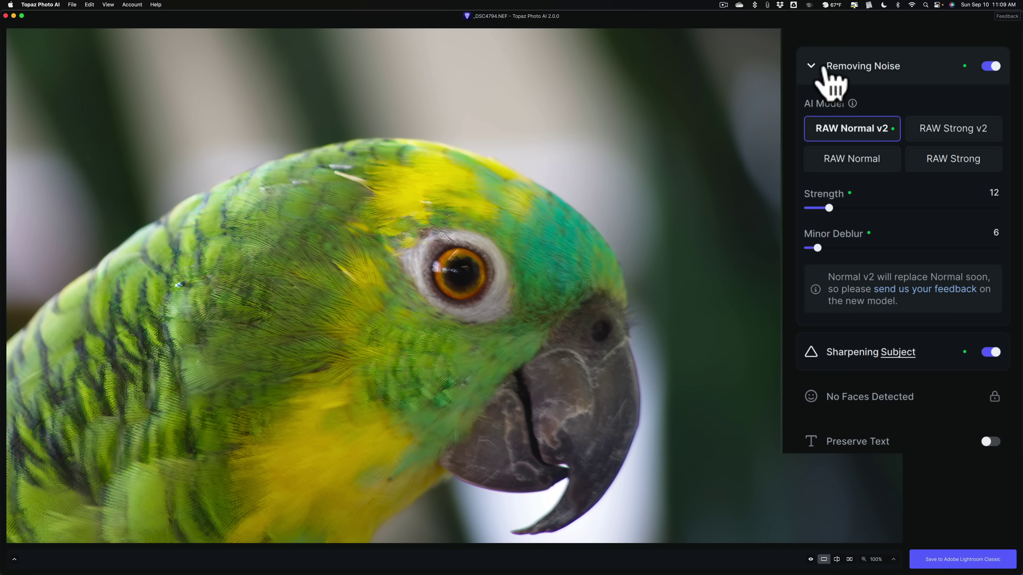
left_click(812, 67)
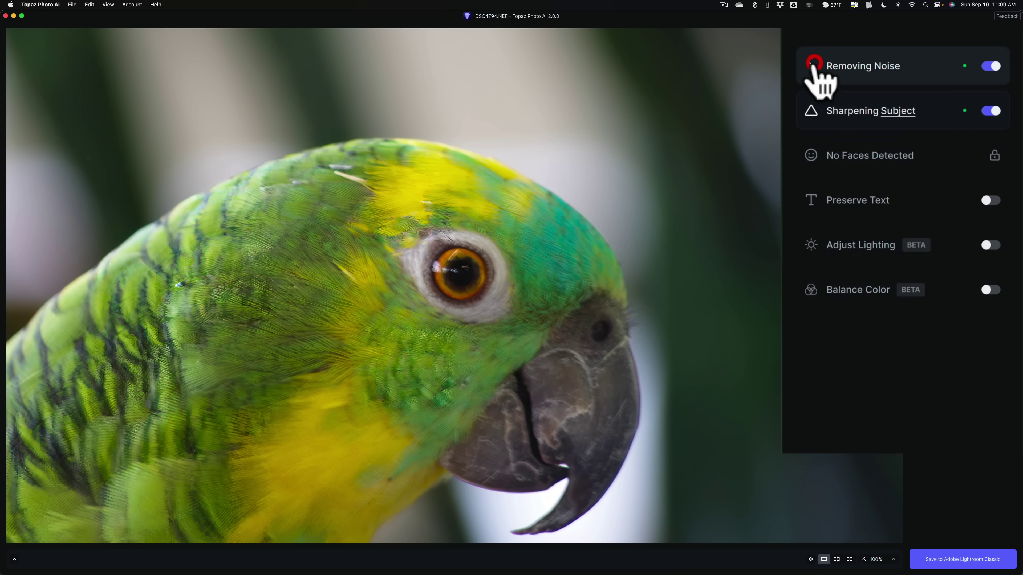
left_click(811, 110)
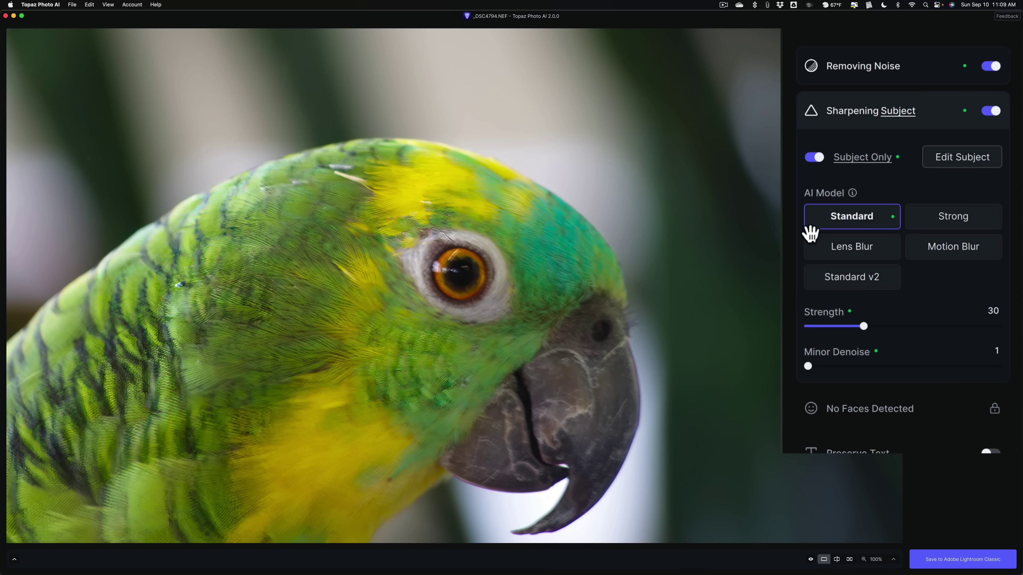
- Switch subject sharpening to the Standard v2 model, at strength 85 and minor denoise 14
left_click(846, 274)
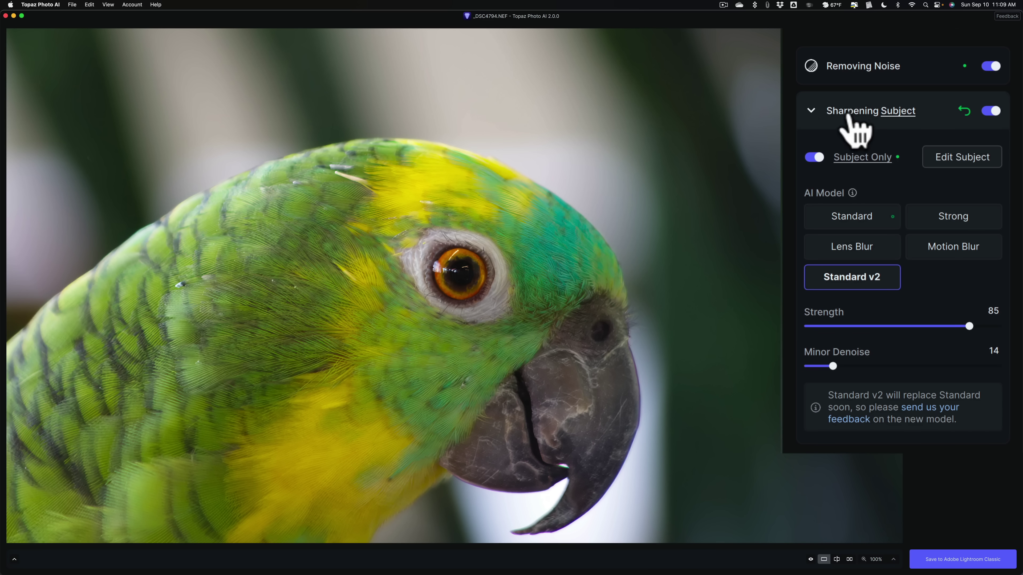
left_click(812, 111)
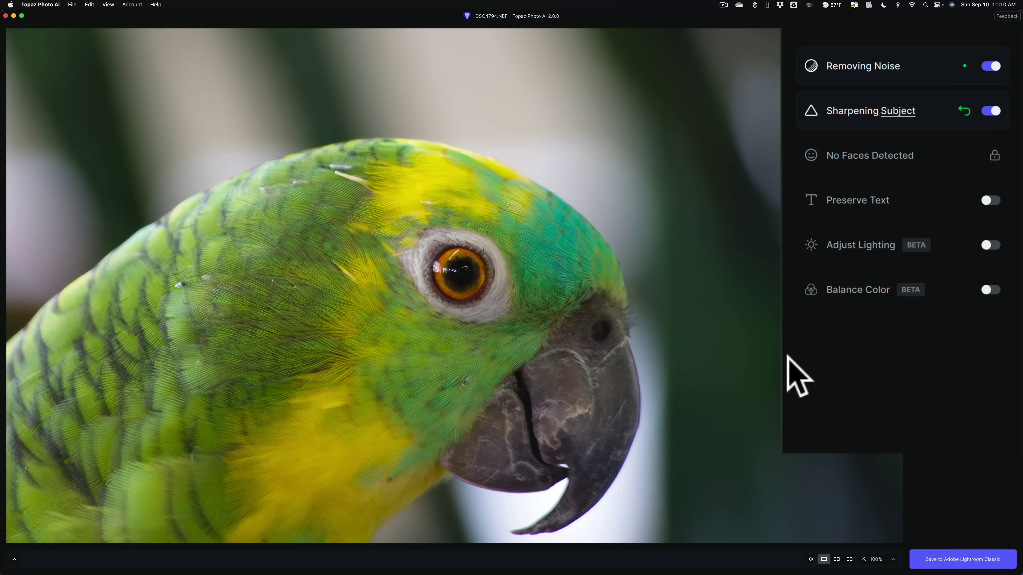
- Save the processed parrot from Topaz Photo AI back to Lightroom Classic as a DNG
left_click(959, 561)
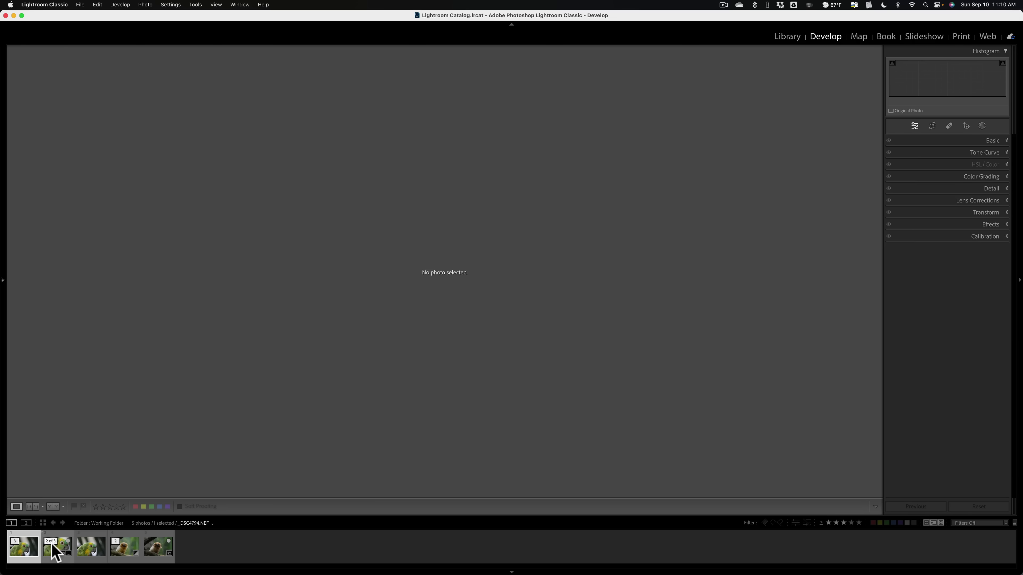
- Show the file info overlay and reset the original NEF to remove its crop
left_click(56, 552)
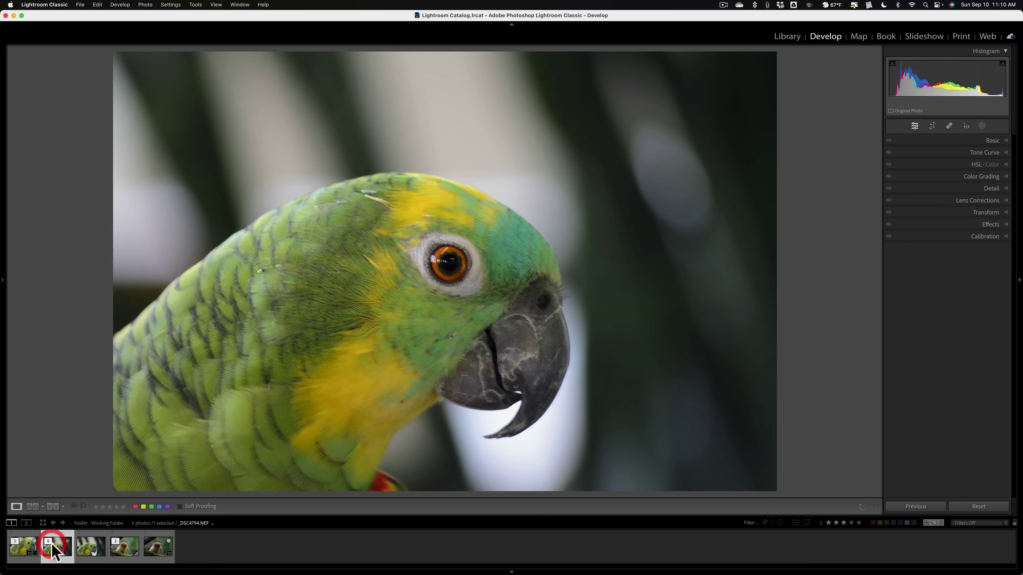
left_click(25, 550)
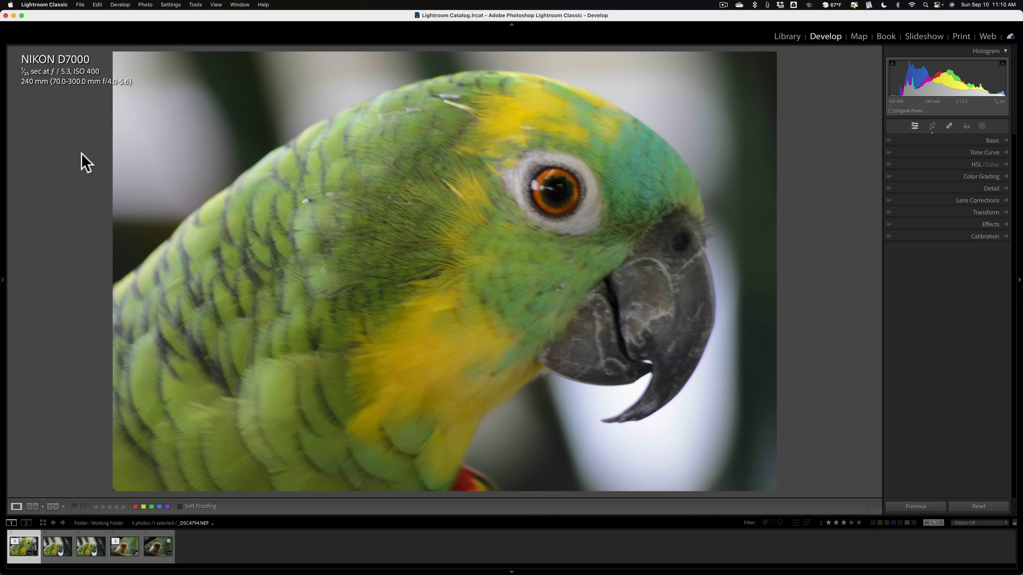
key("i")
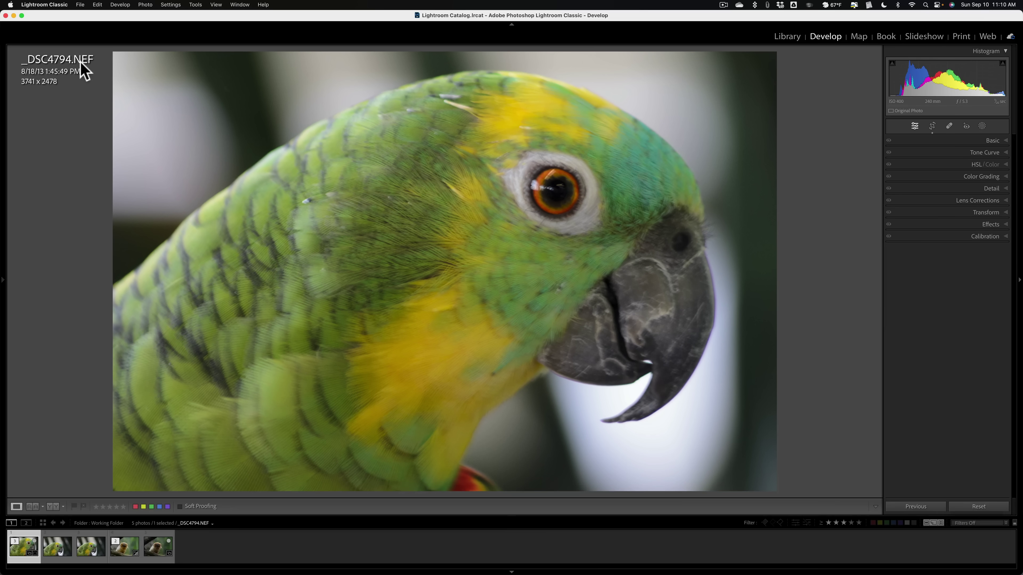
left_click(982, 506)
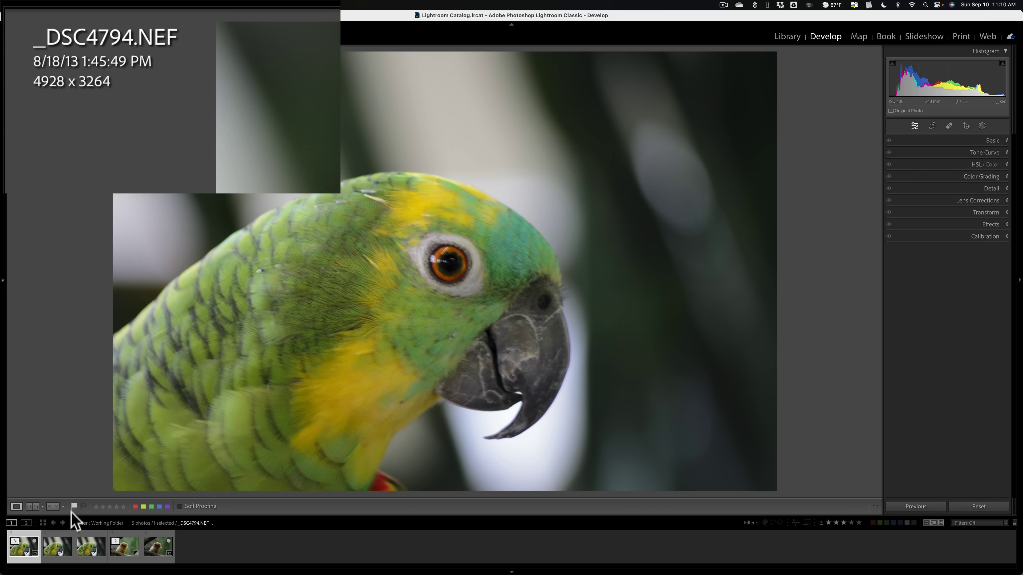
- Compare _DSC4794-2.dng against _DSC4794.dng, ending on _DSC4794-2.dng
left_click(56, 548)
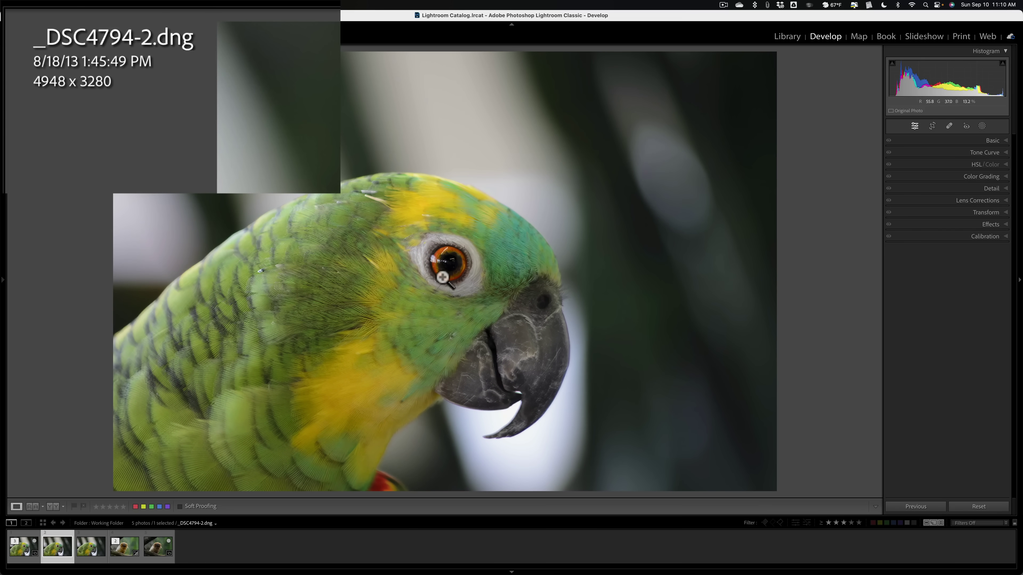
left_click(91, 549)
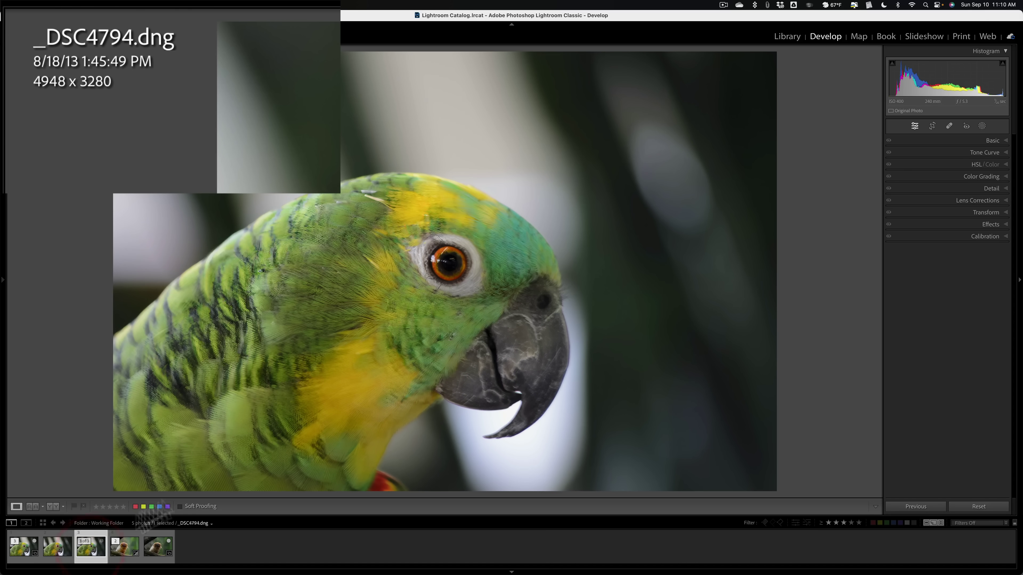
left_click(54, 549)
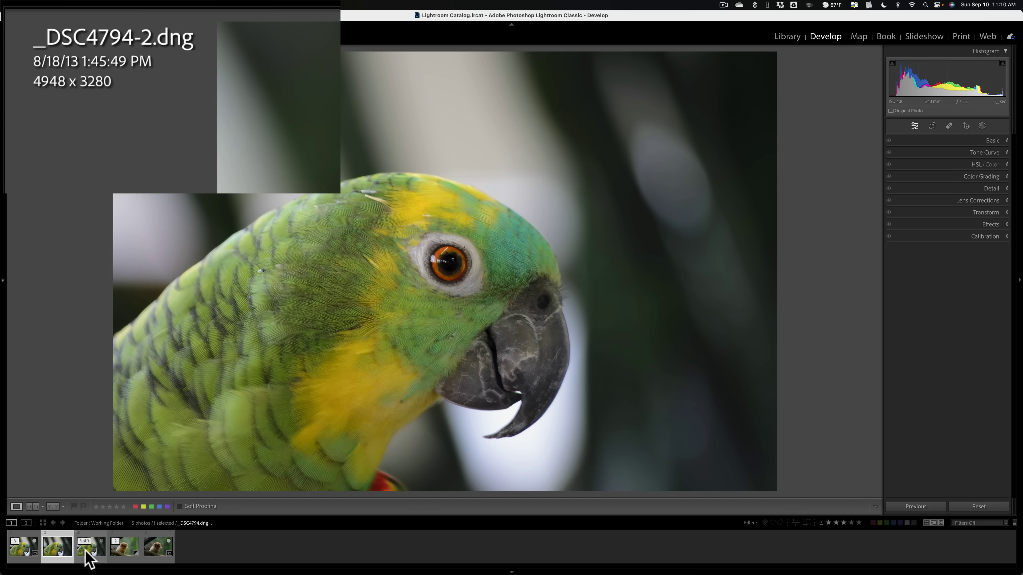
left_click(85, 550)
left_click(53, 549)
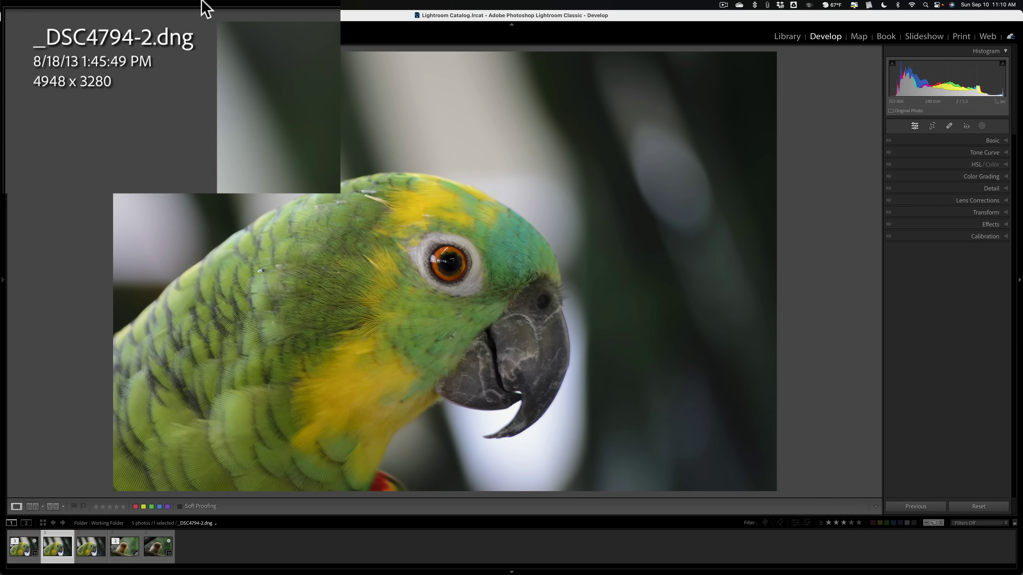
- Lock the zoom position and compare the NEF and _DSC4794.dng close up on the parrot's eye
left_click(214, 5)
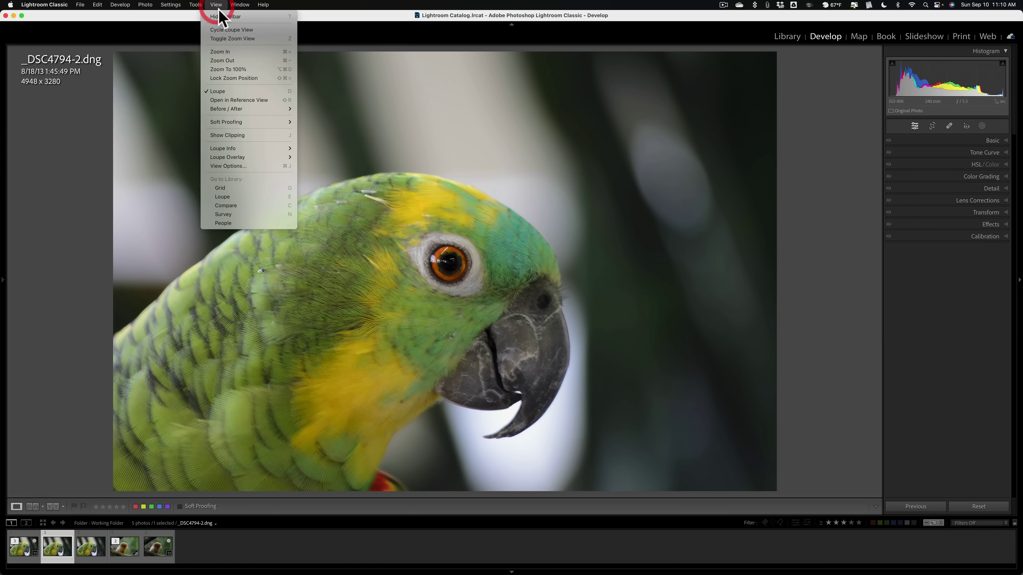
left_click(237, 77)
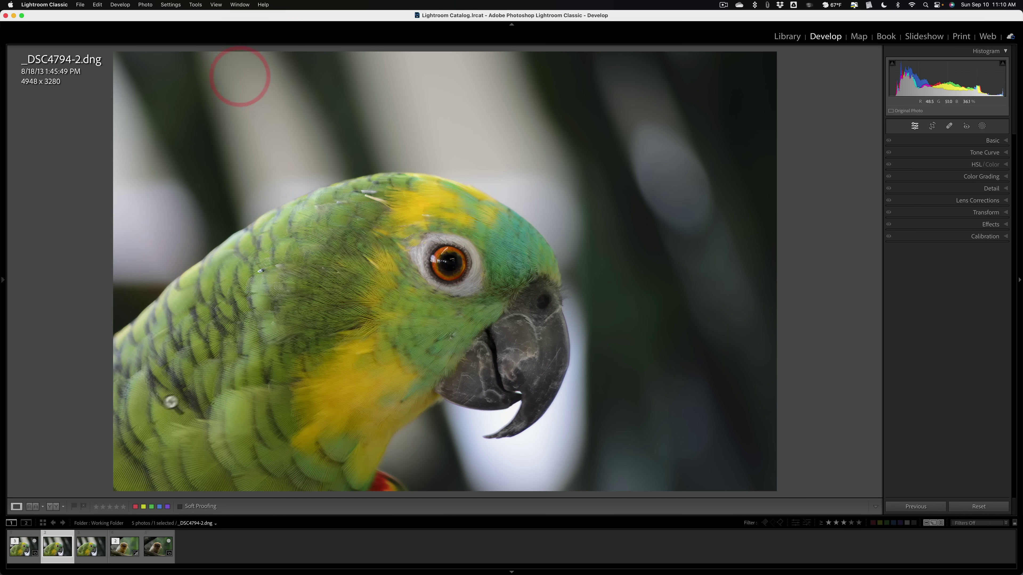
left_click(22, 554)
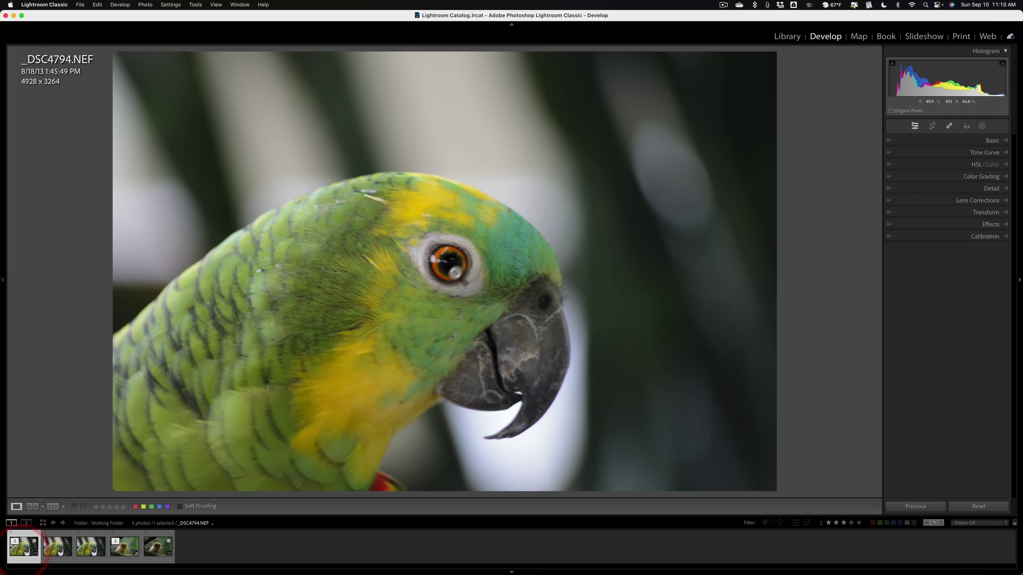
left_click(447, 259)
left_click_drag(446, 259, 447, 198)
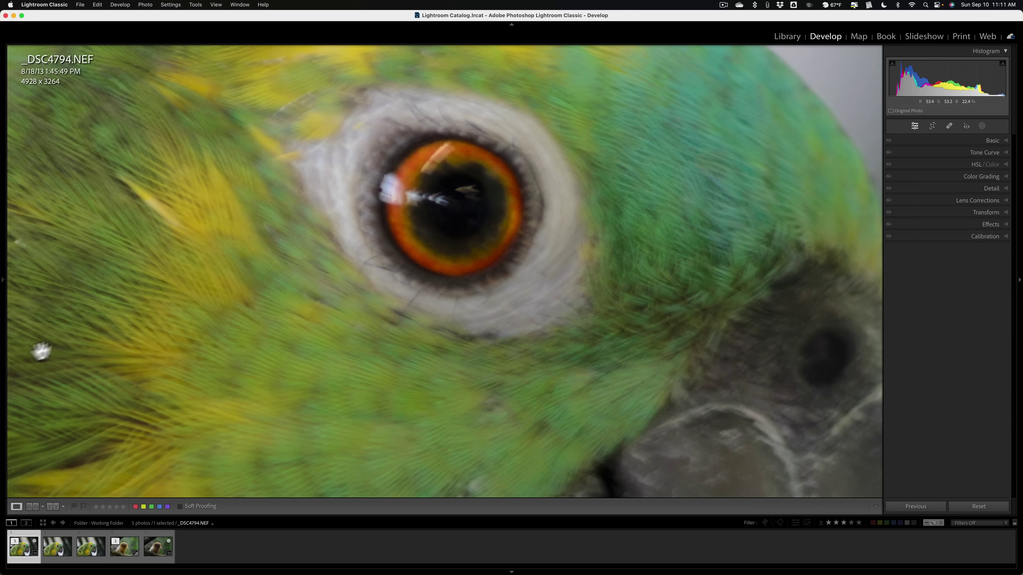
left_click(82, 550)
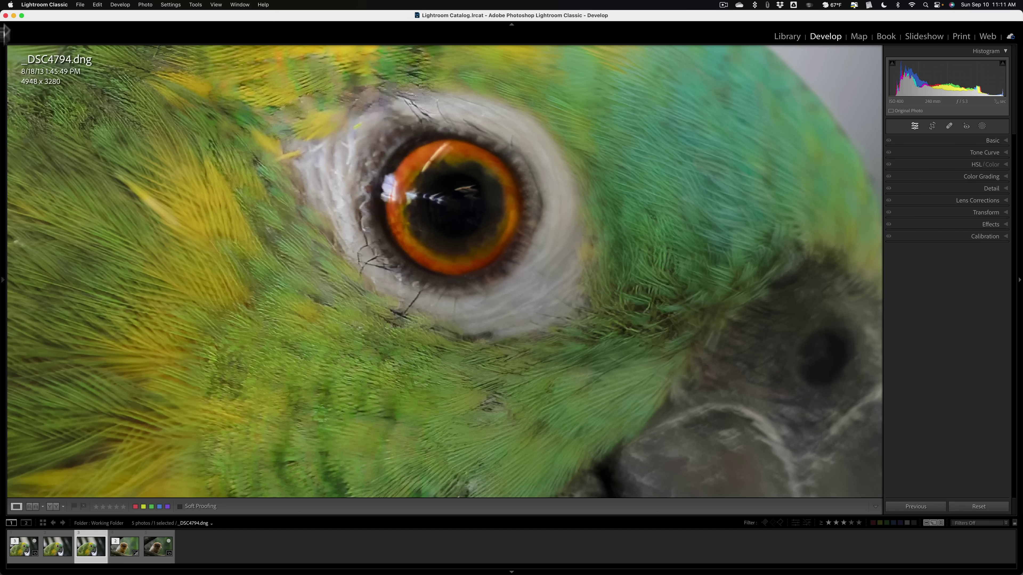
mouse_move(5, 290)
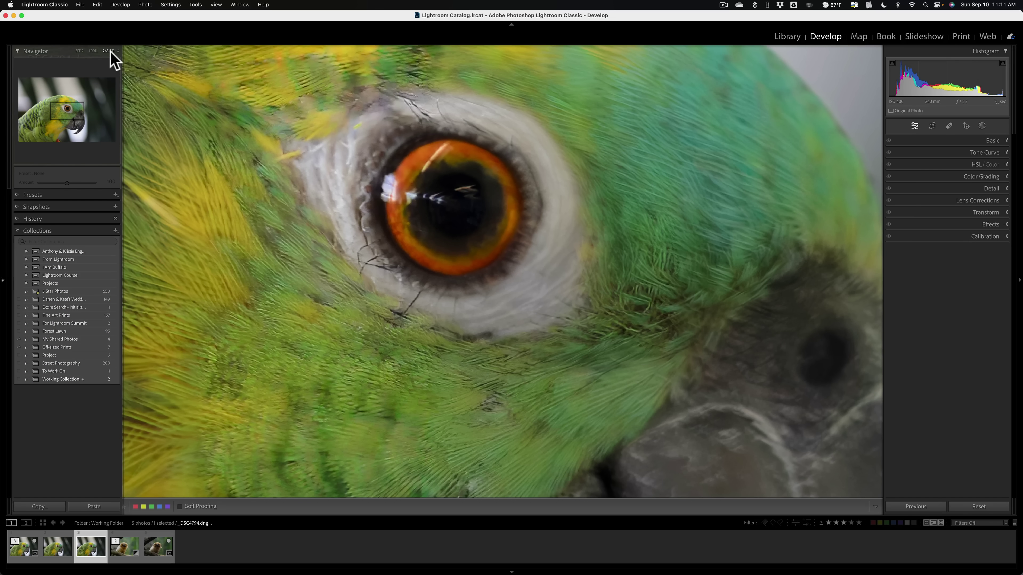
left_click(460, 217)
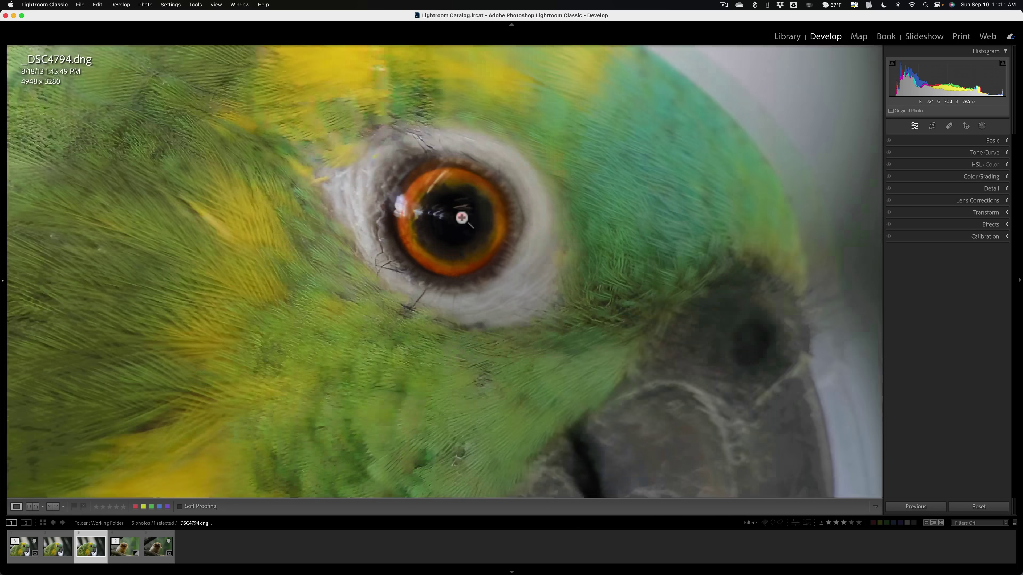
- Zoom into the parrot's head and compare both DNGs close up, including the chest feathers
key("super")
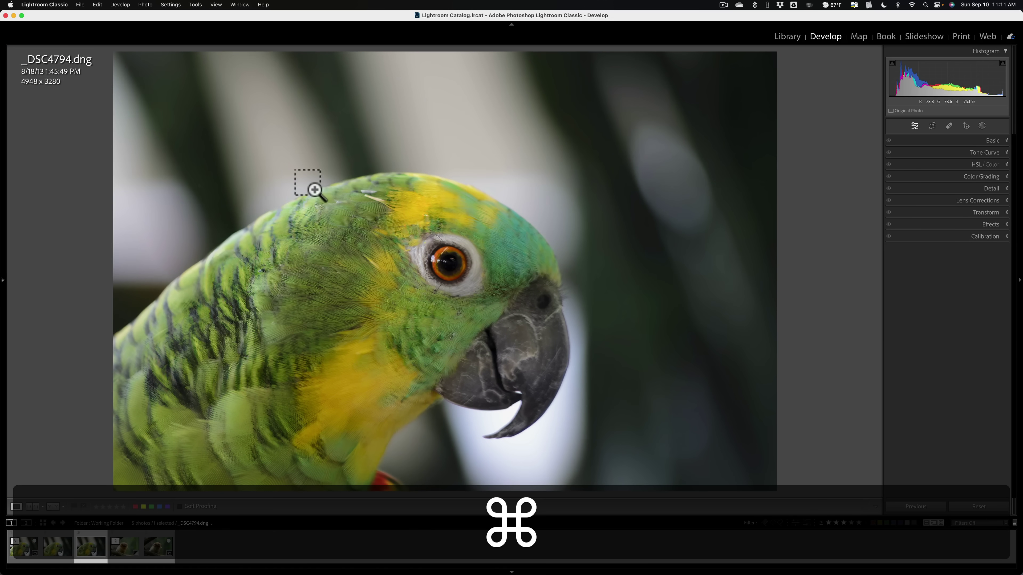
left_click_drag(314, 189, 596, 401)
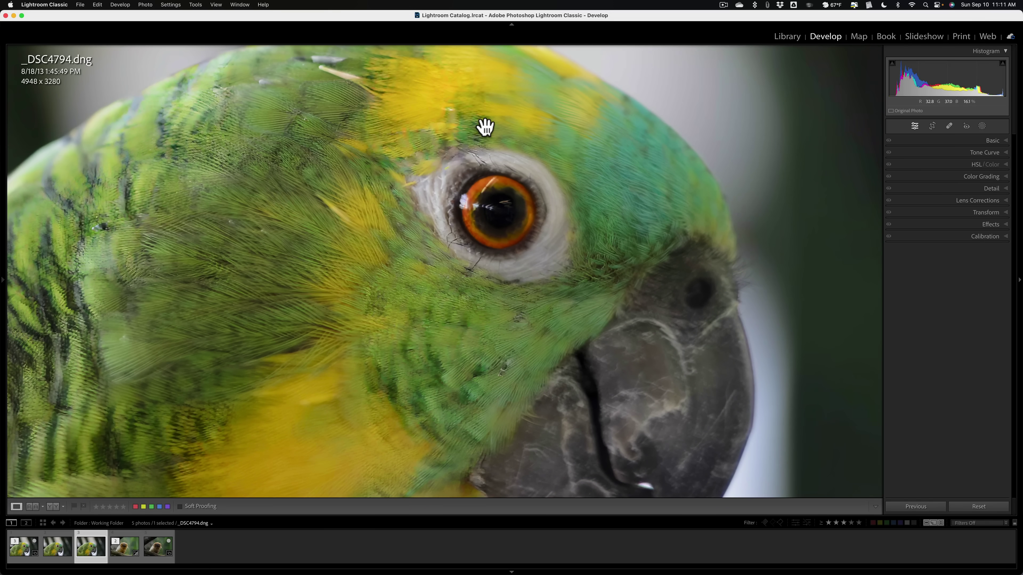
left_click(56, 545)
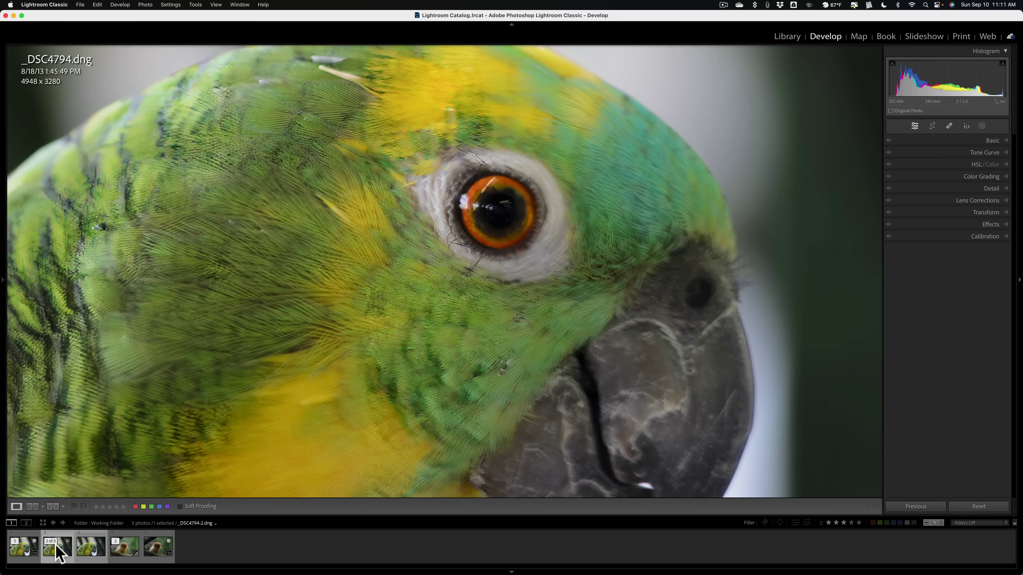
left_click(57, 547)
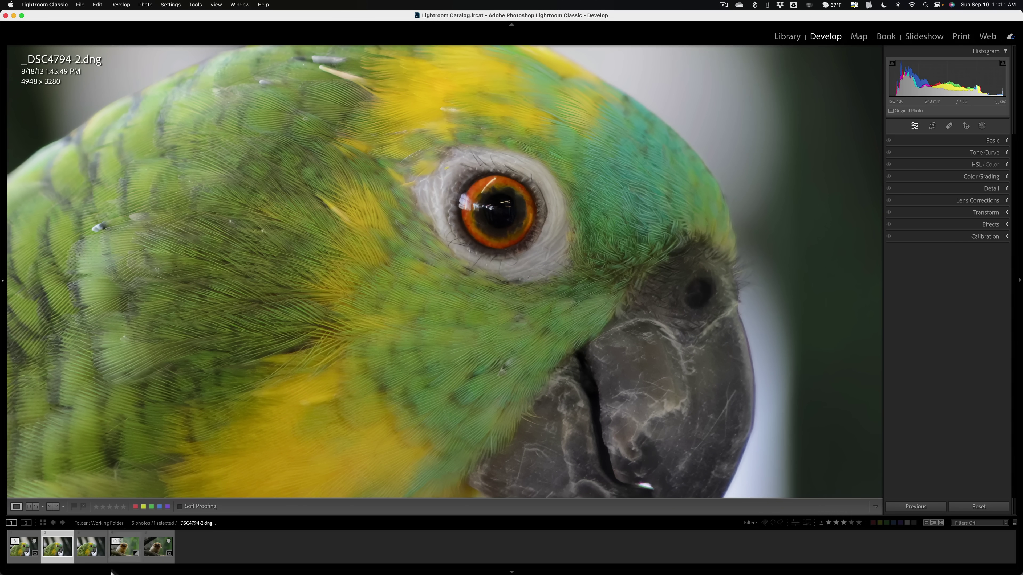
left_click(90, 555)
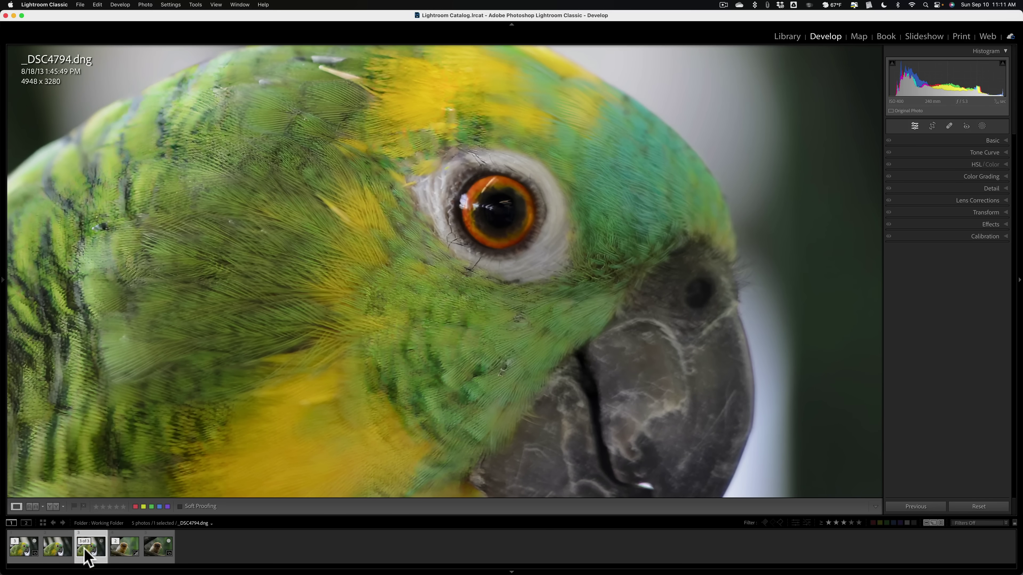
left_click_drag(183, 331, 396, 230)
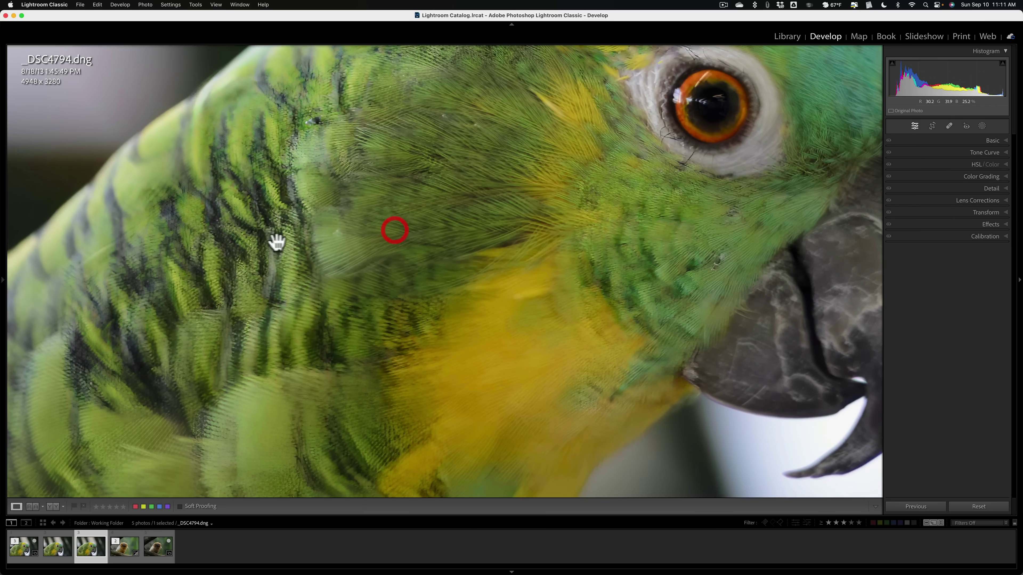
left_click(500, 244)
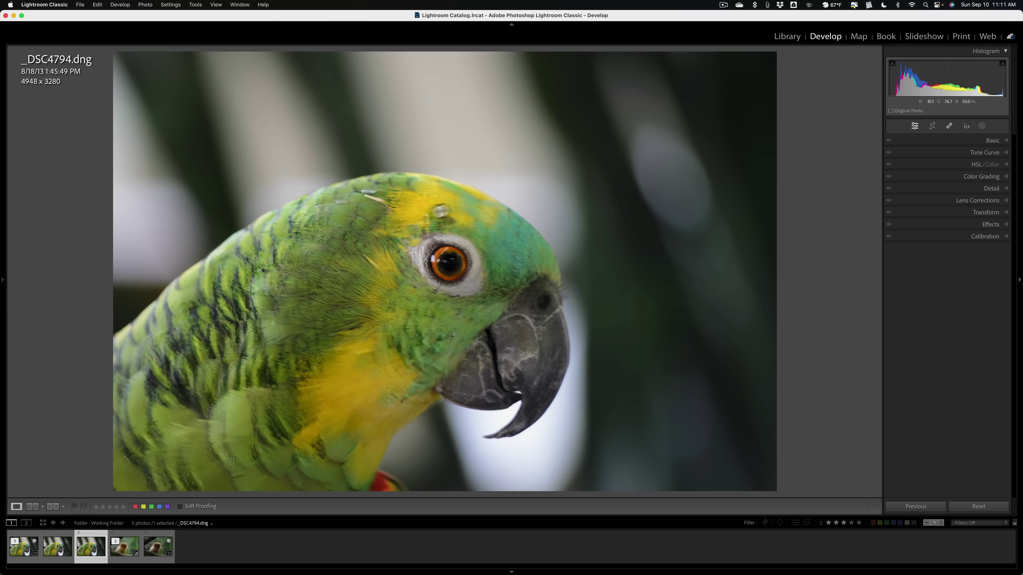
left_click(59, 547)
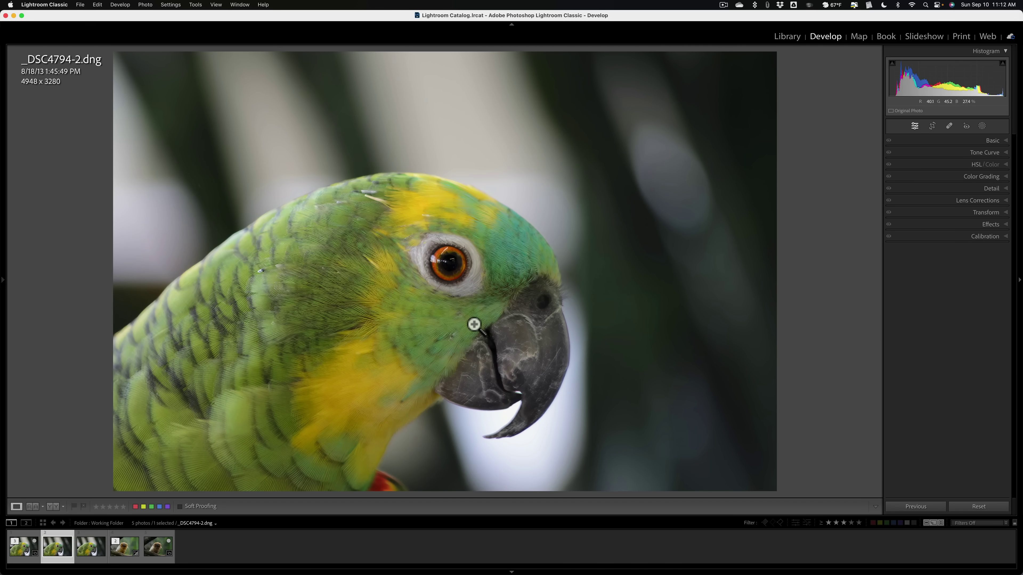
- Set the Detail sharpening Amount on _DSC4794-2.dng to 0
left_click(994, 188)
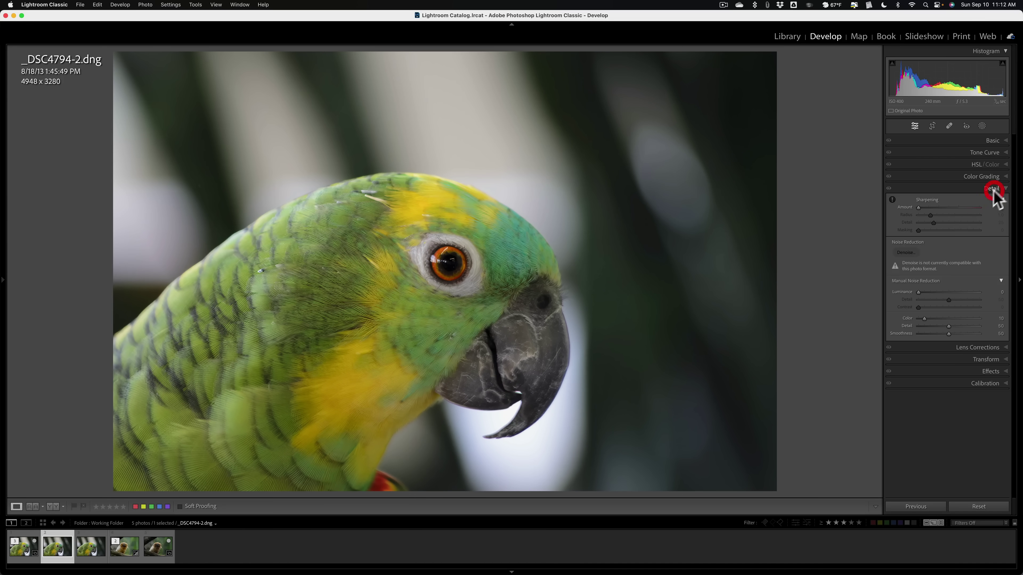
left_click(945, 207)
left_click(953, 206)
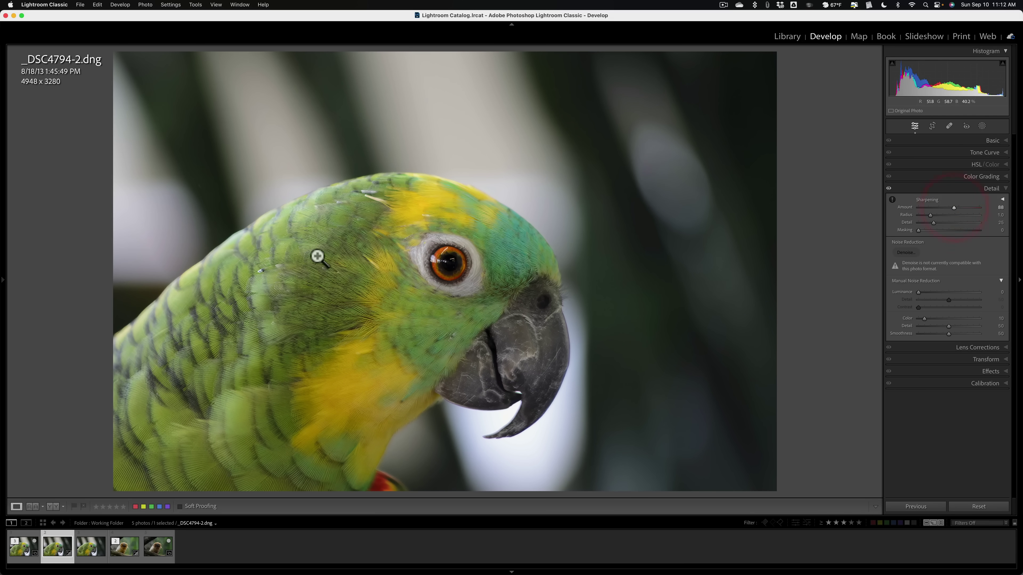
left_click_drag(953, 207, 866, 210)
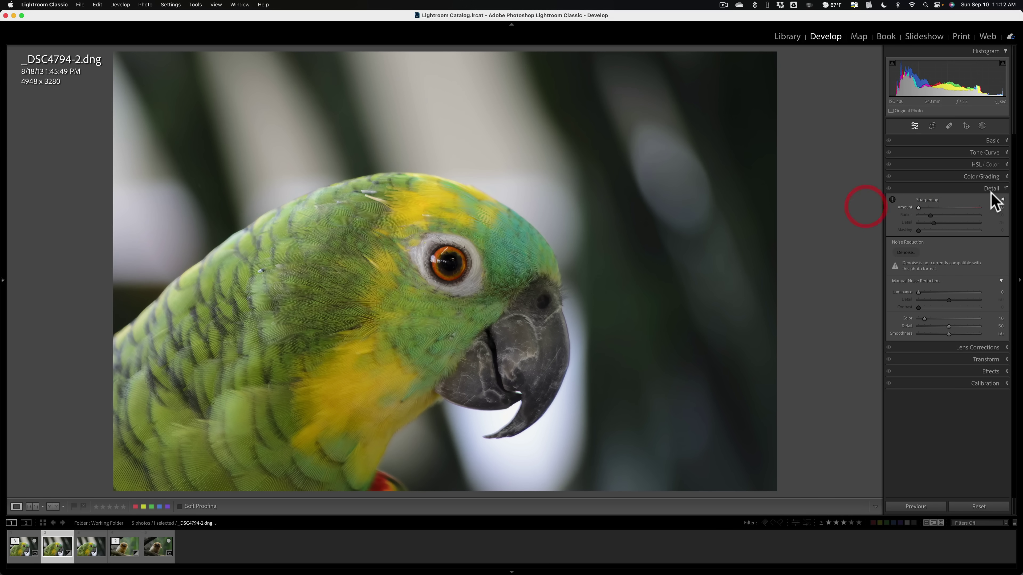
left_click(990, 191)
- Raise _DSC4794.dng's sharpening Amount to 150, then compare it with _DSC4794-2.dng
left_click(91, 548)
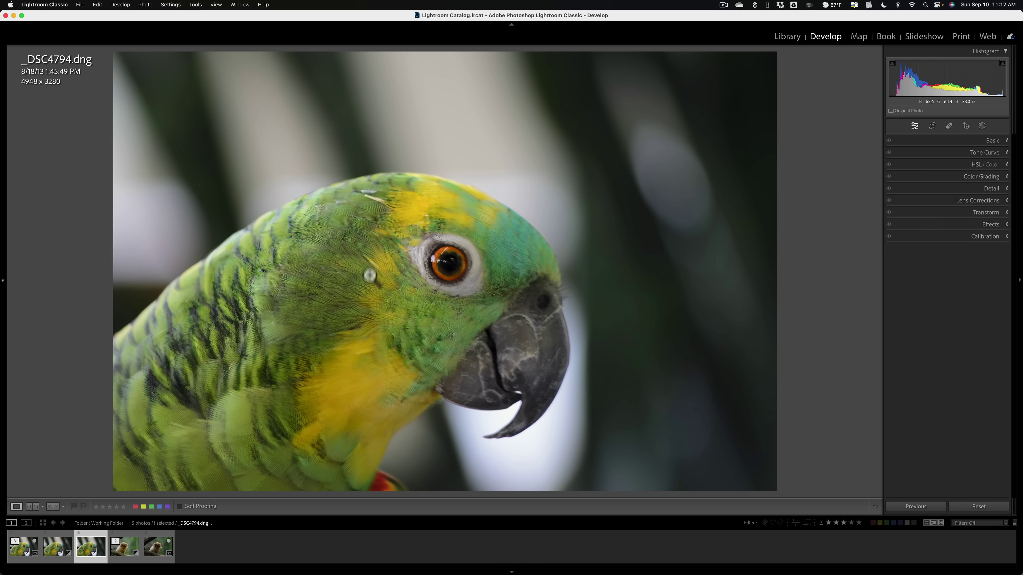
left_click(993, 188)
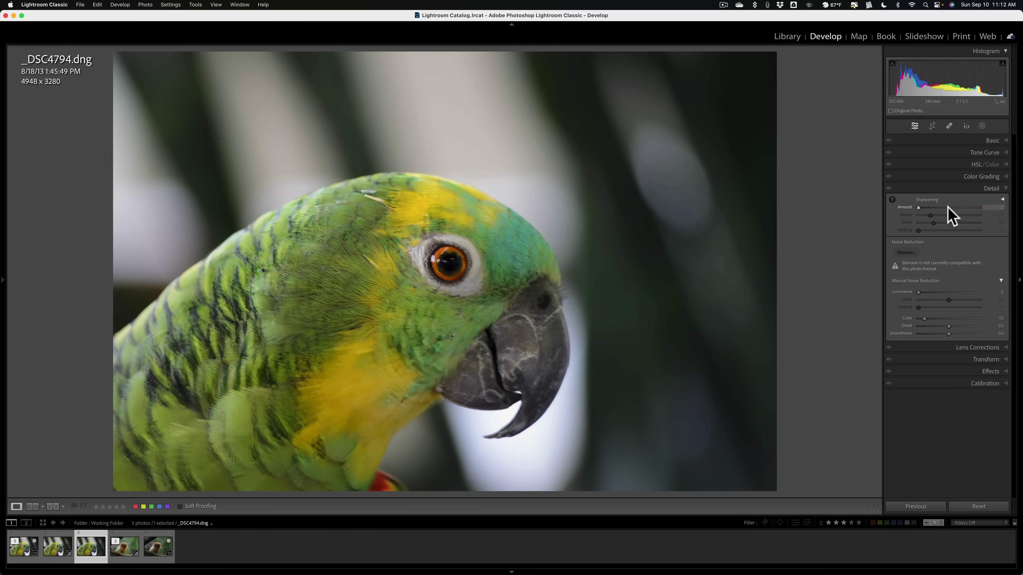
left_click_drag(949, 208, 844, 205)
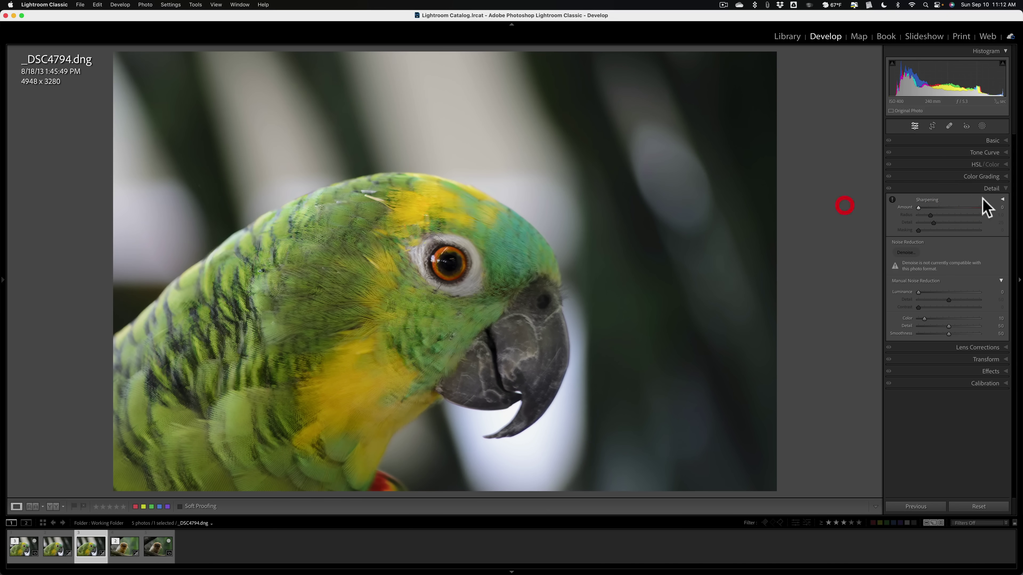
left_click(993, 188)
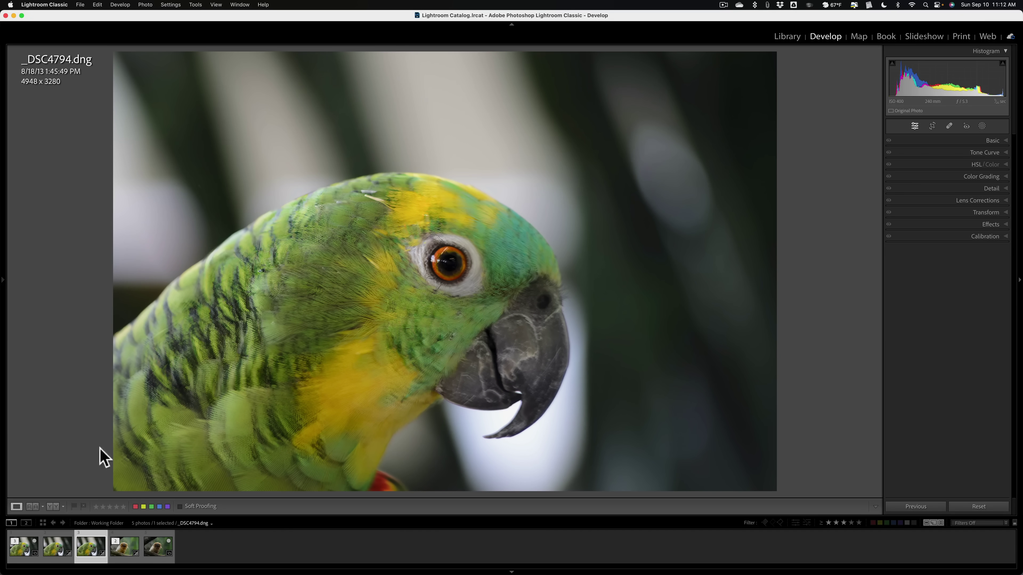
left_click(47, 546)
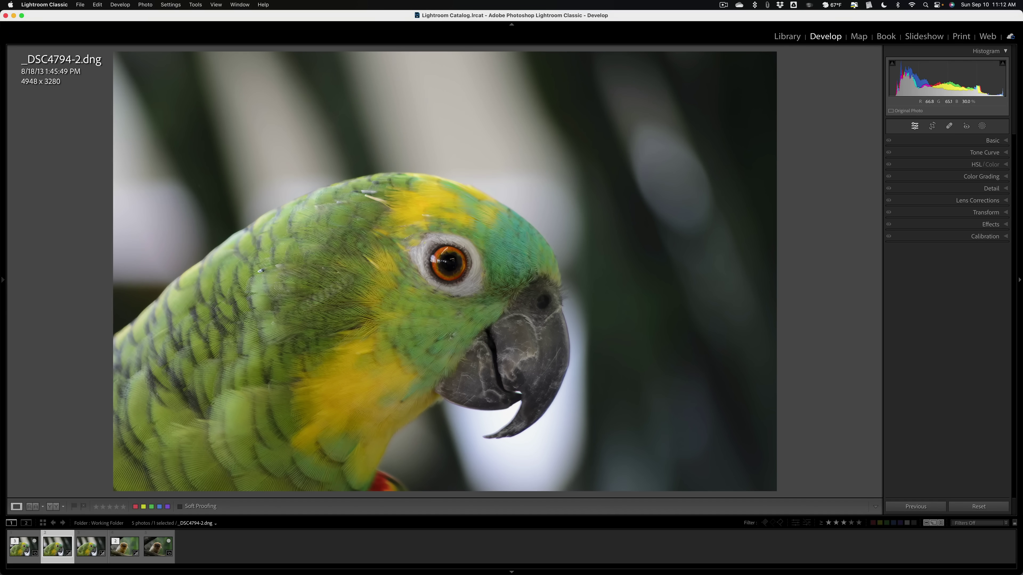
- Add a Subject mask to _DSC4794-2.dng with Sharpness 68 and boosted Texture
left_click(85, 559)
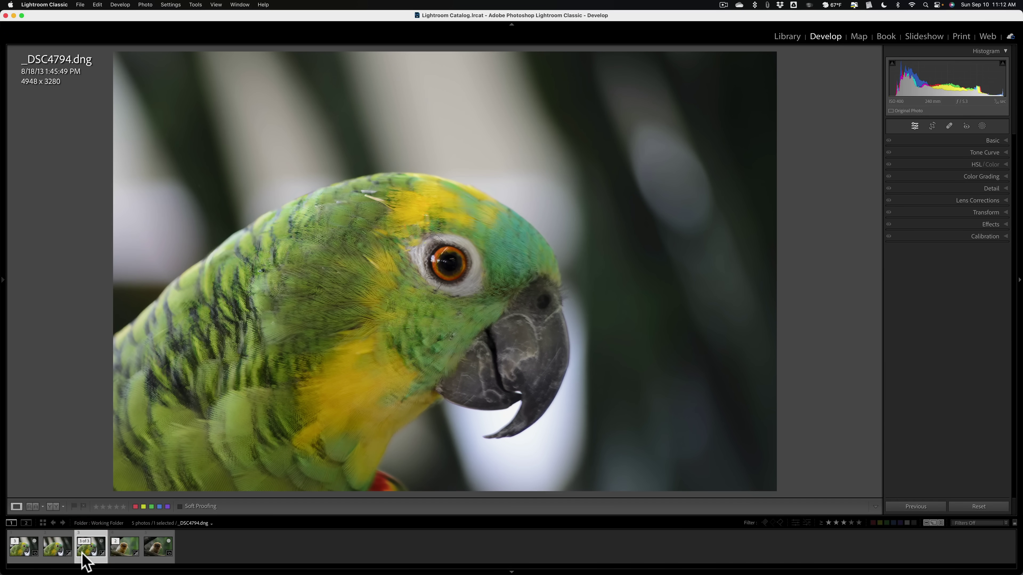
left_click(57, 551)
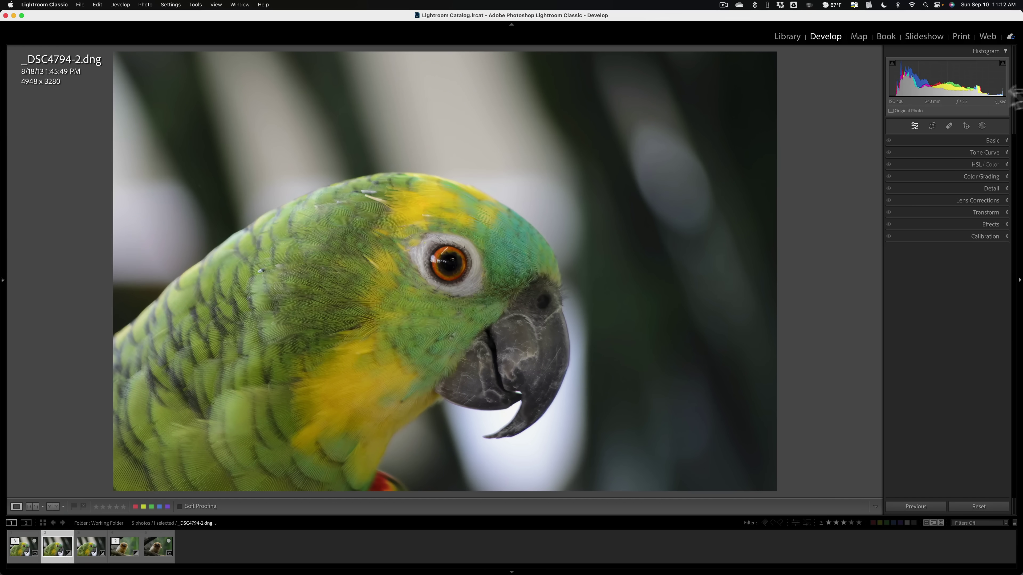
left_click(982, 126)
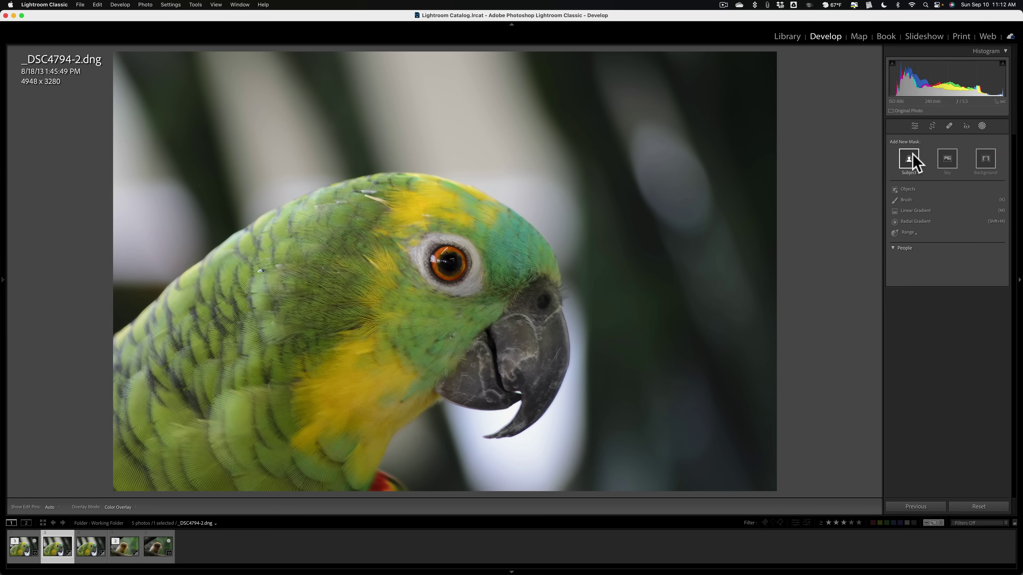
left_click(911, 160)
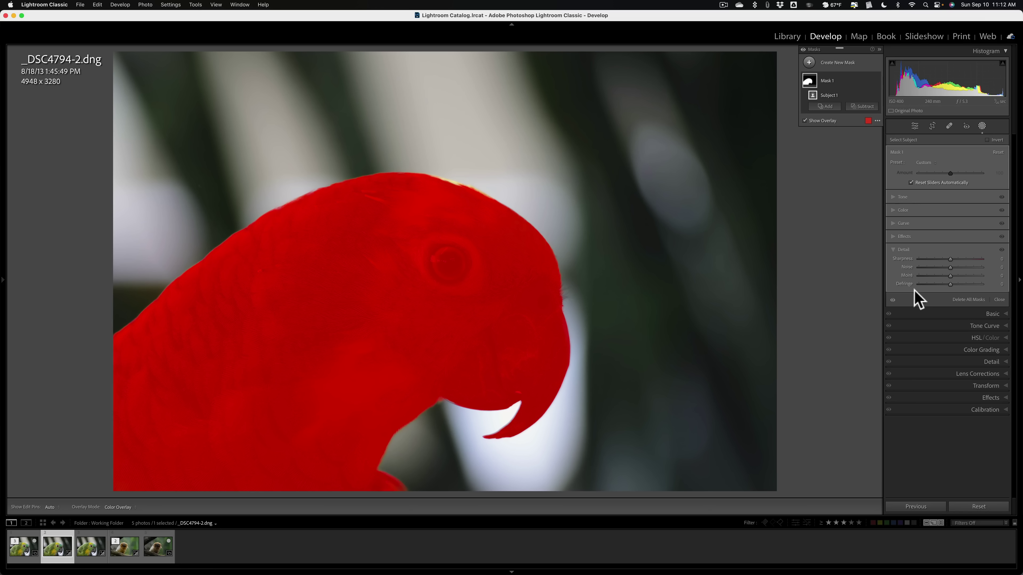
left_click_drag(949, 260, 969, 244)
left_click(892, 236)
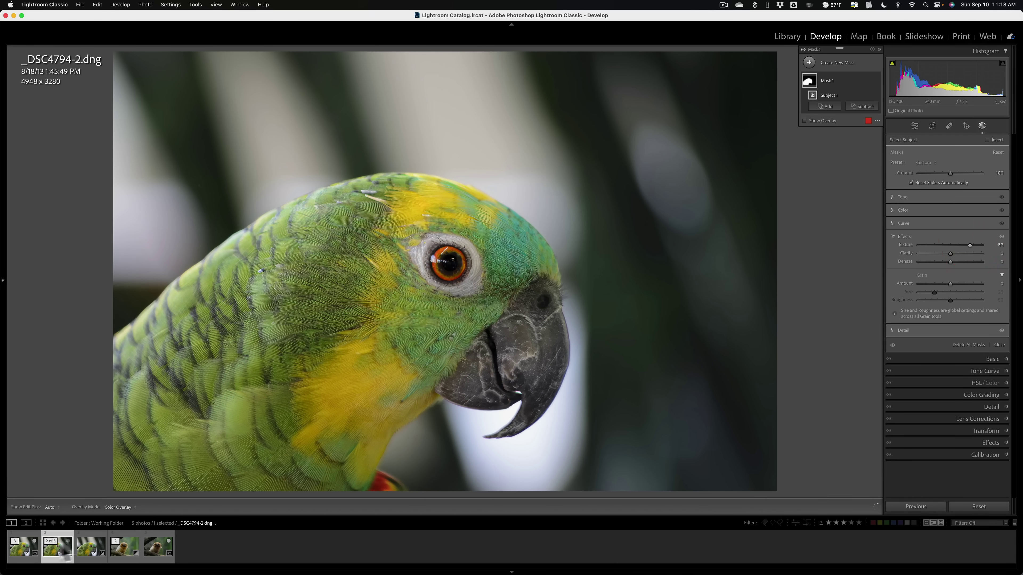
- Compare the masked _DSC4794-2.dng against the other parrot versions, ending on _DSC4794.dng
left_click(86, 548)
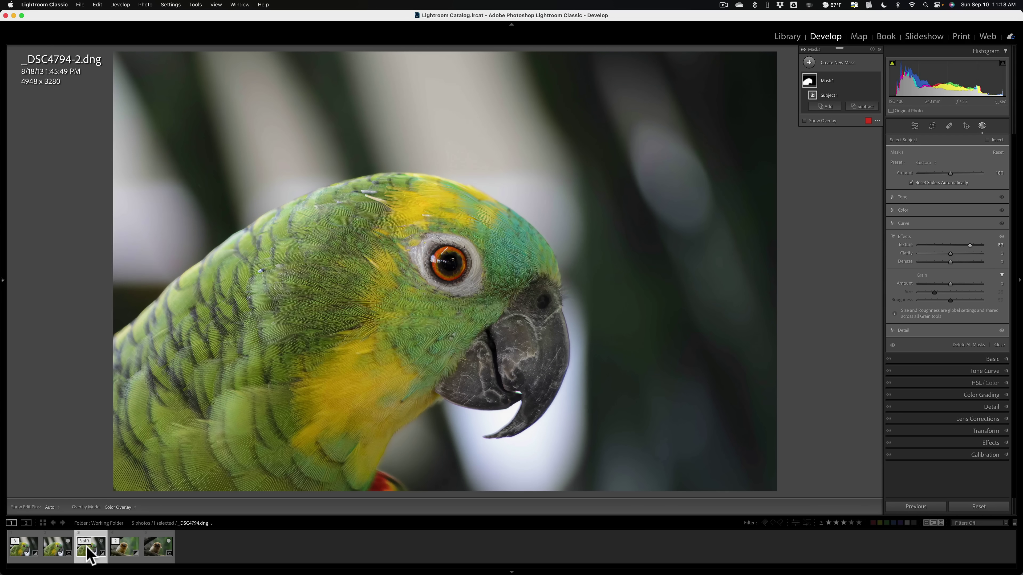
left_click(54, 546)
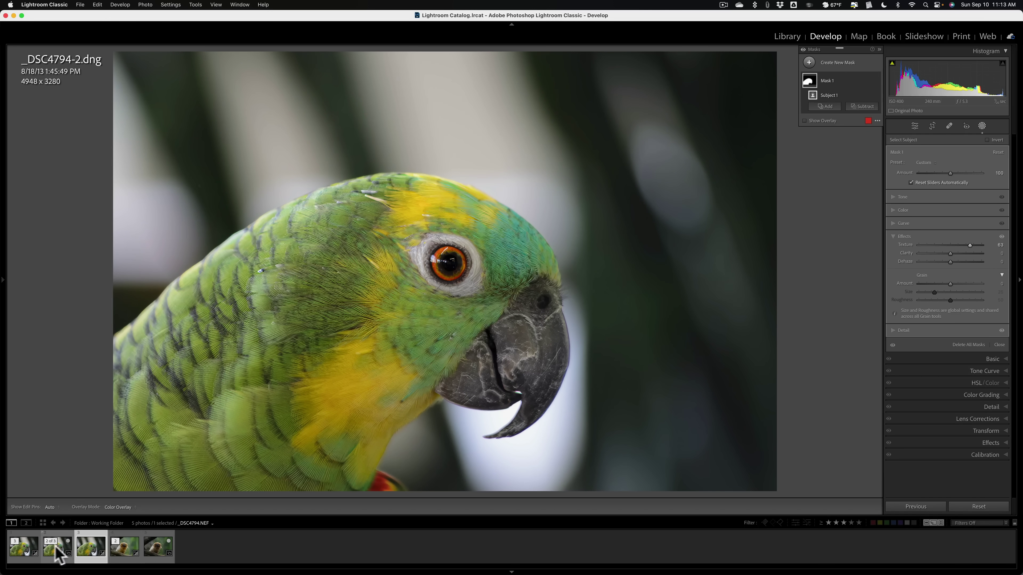
left_click(82, 548)
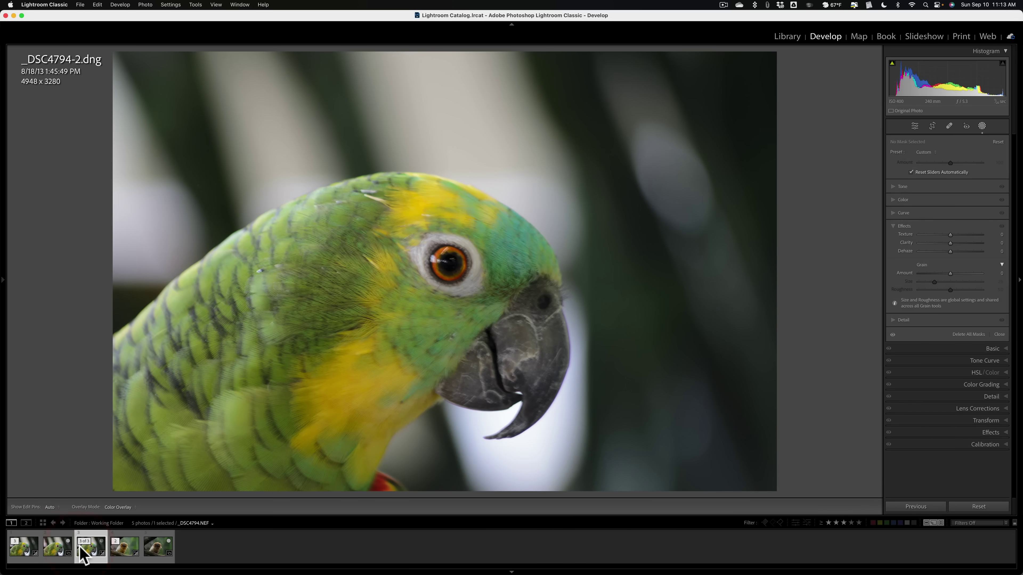
left_click(60, 545)
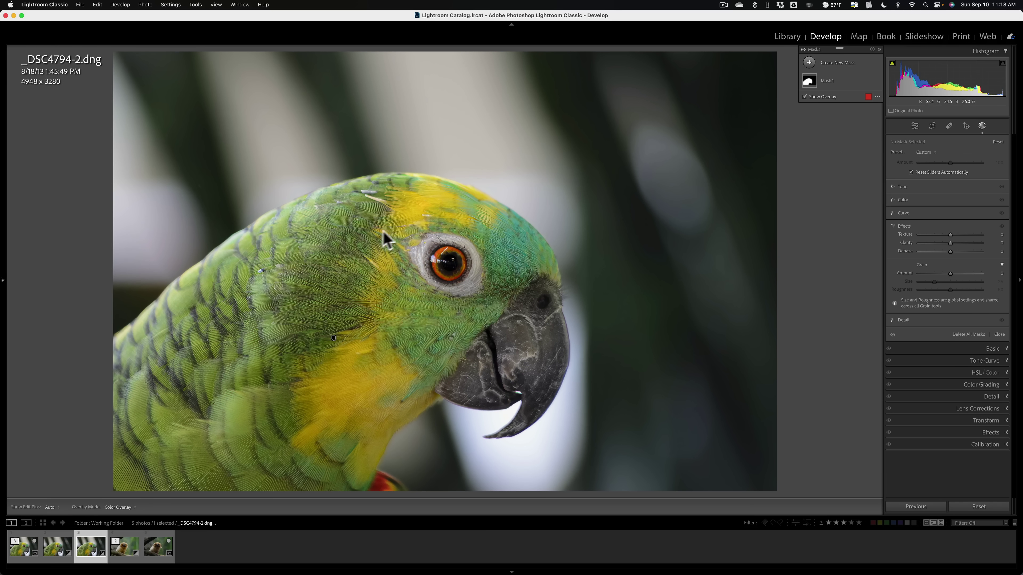
left_click(59, 548)
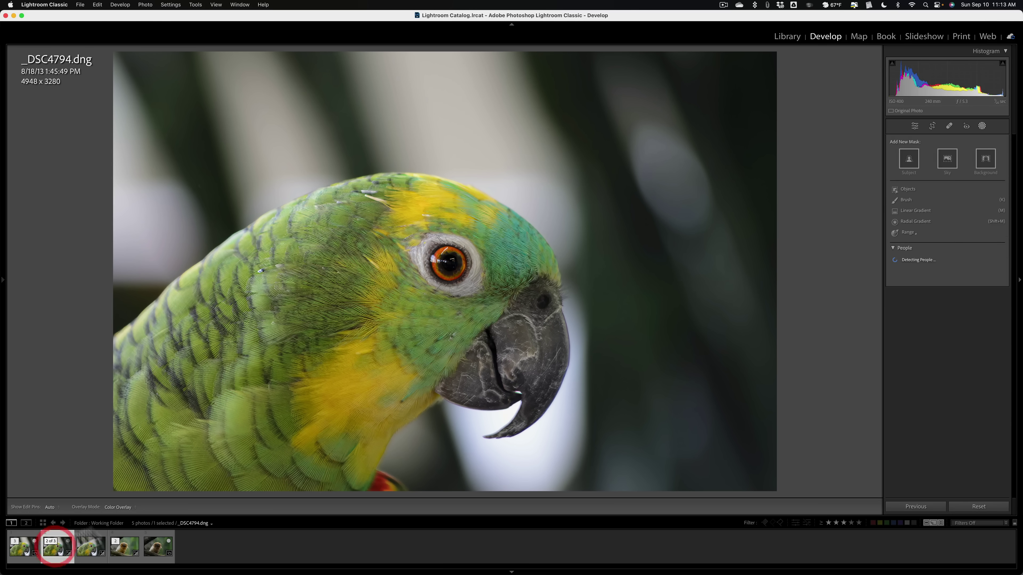
- Give _DSC4794.dng a Subject mask with Texture about 30 and Sharpness 31
left_click(904, 163)
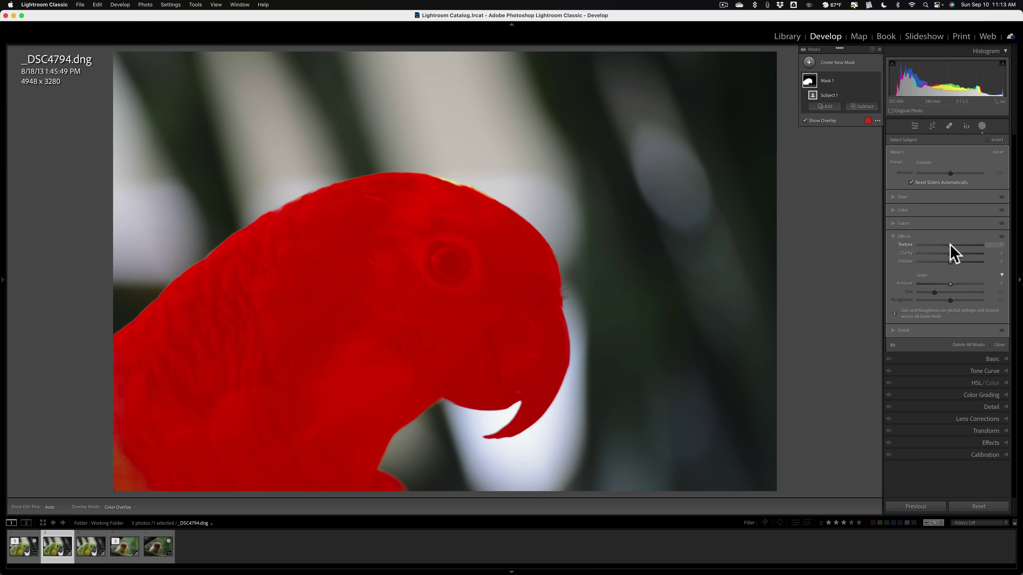
left_click_drag(950, 244, 962, 245)
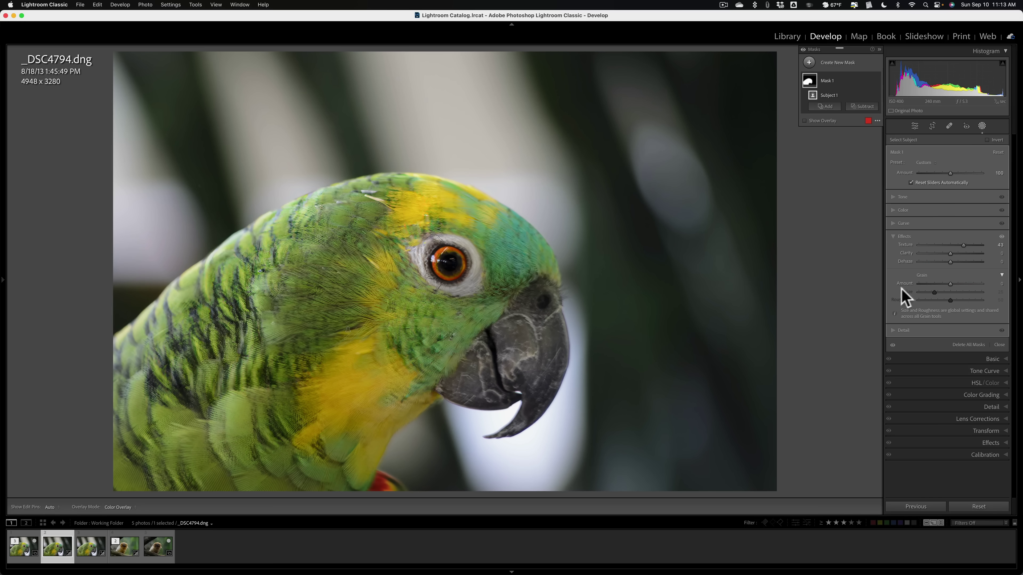
left_click(893, 331)
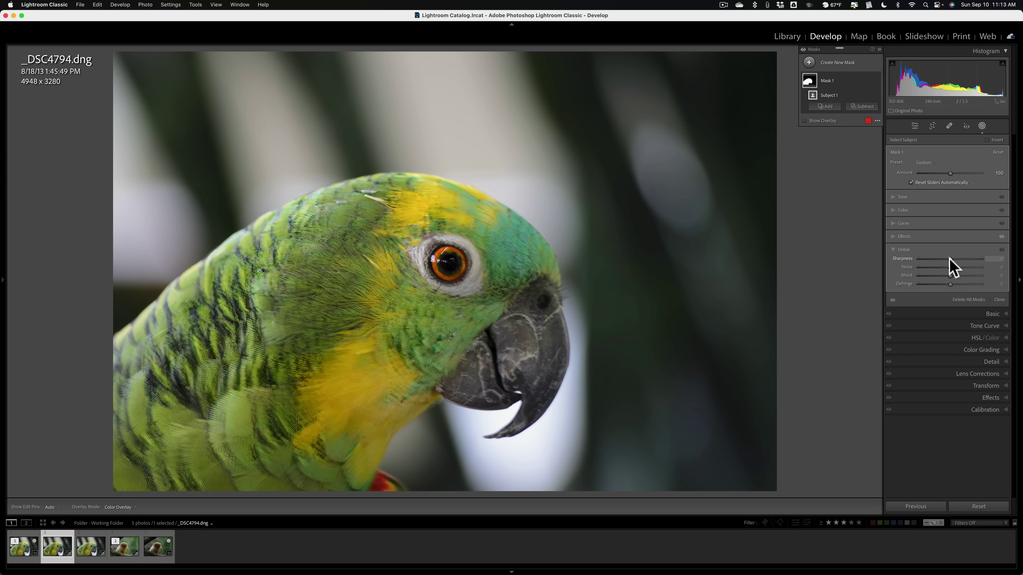
left_click_drag(950, 259, 959, 259)
left_click(959, 258)
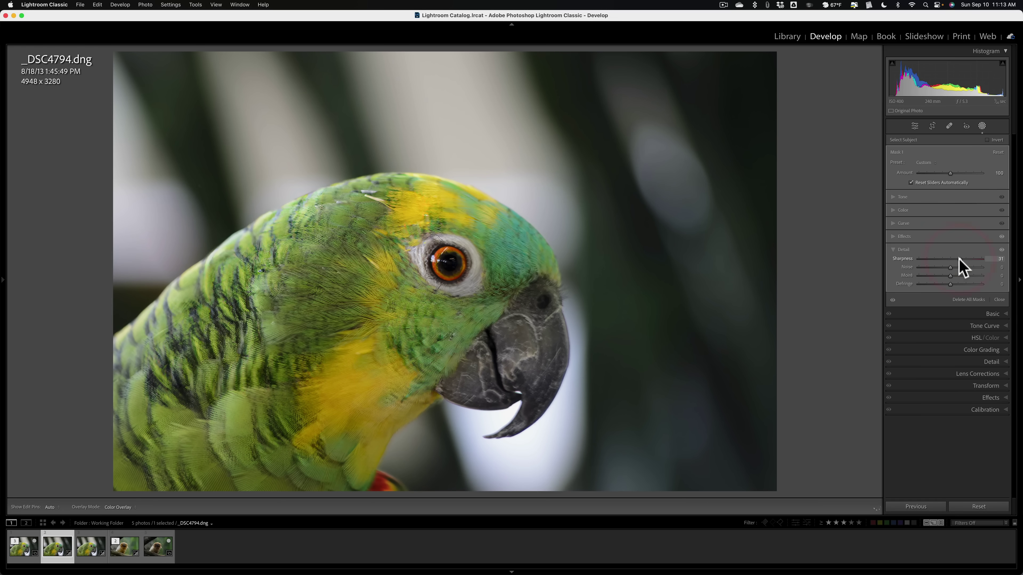
left_click(981, 126)
left_click(84, 548)
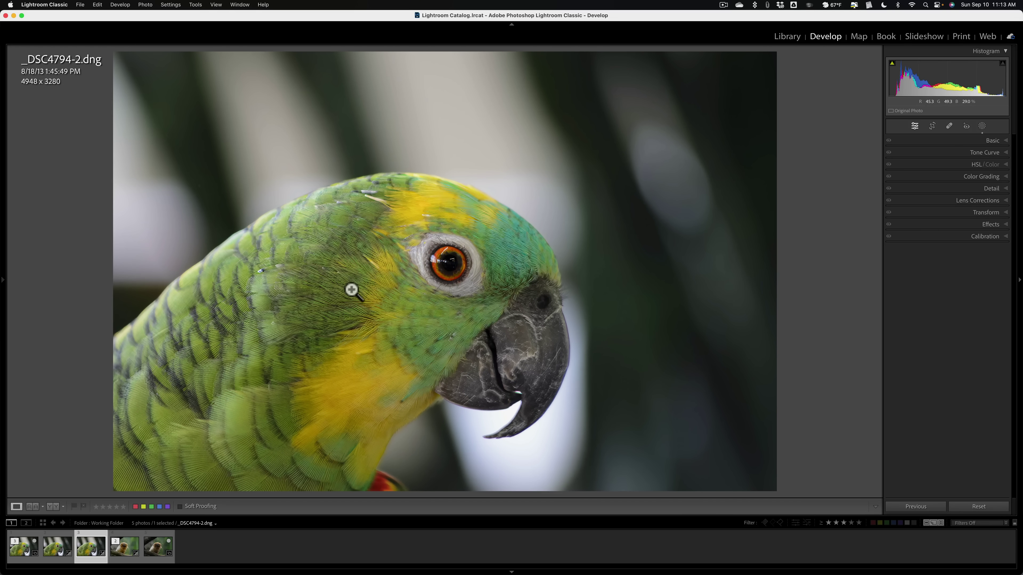
- Compare _DSC4794.dng with _DSC4794-2.dng, then return to the original _DSC4794.NEF
left_click(57, 545)
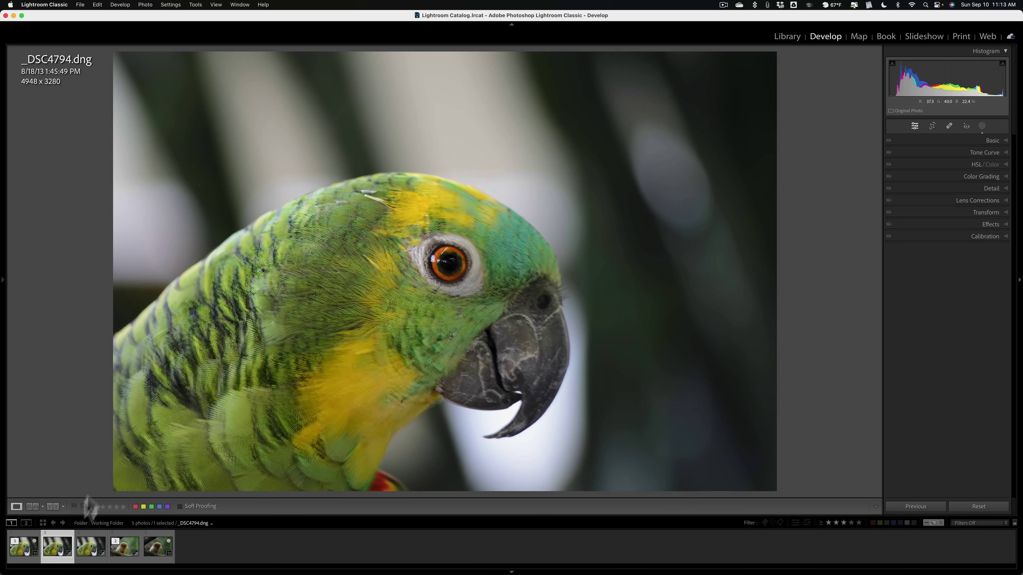
left_click(81, 551)
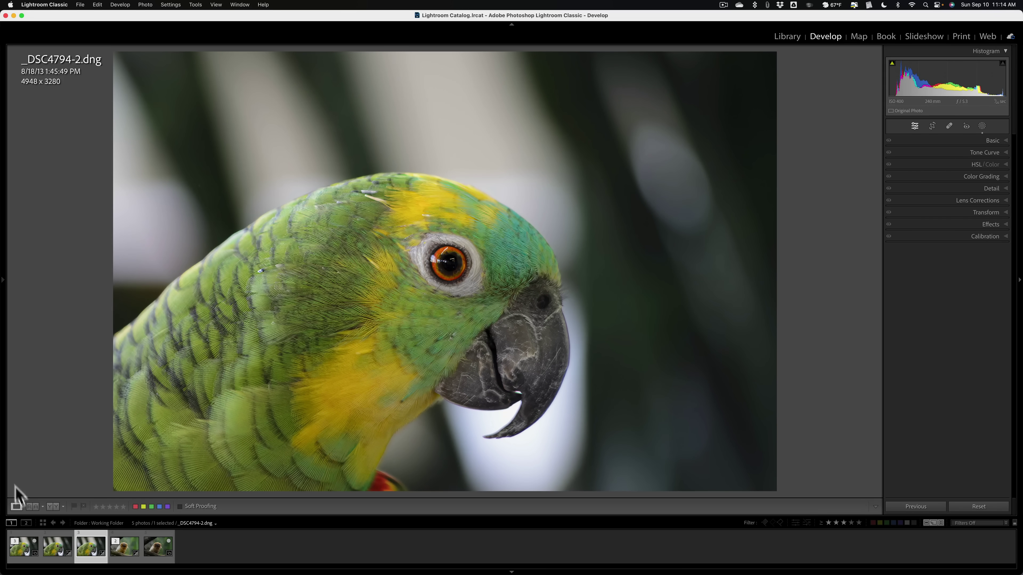
left_click(14, 554)
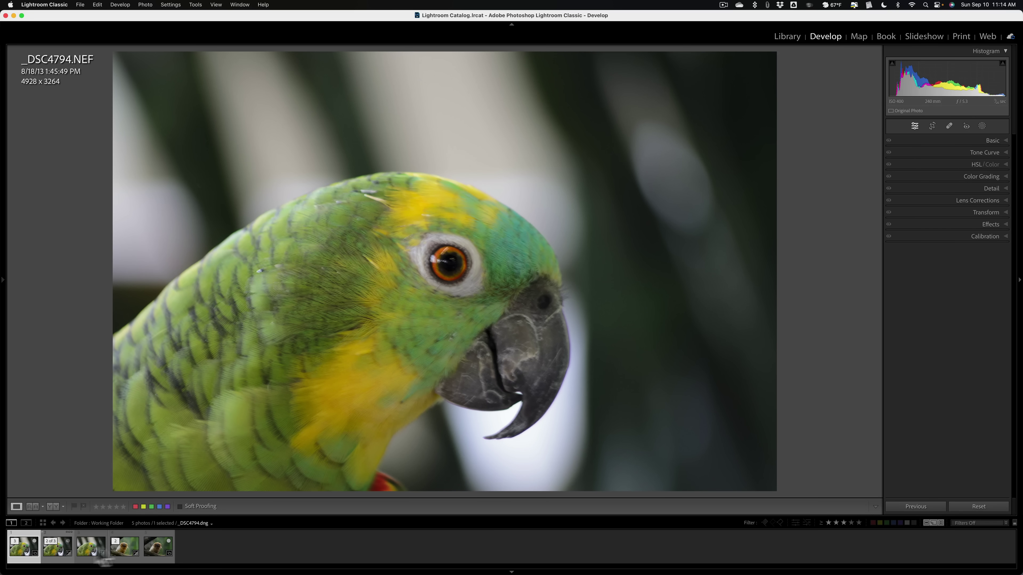
- Show the tamarin DNG _DSC5483.dng after briefly previewing its original raw
left_click(124, 547)
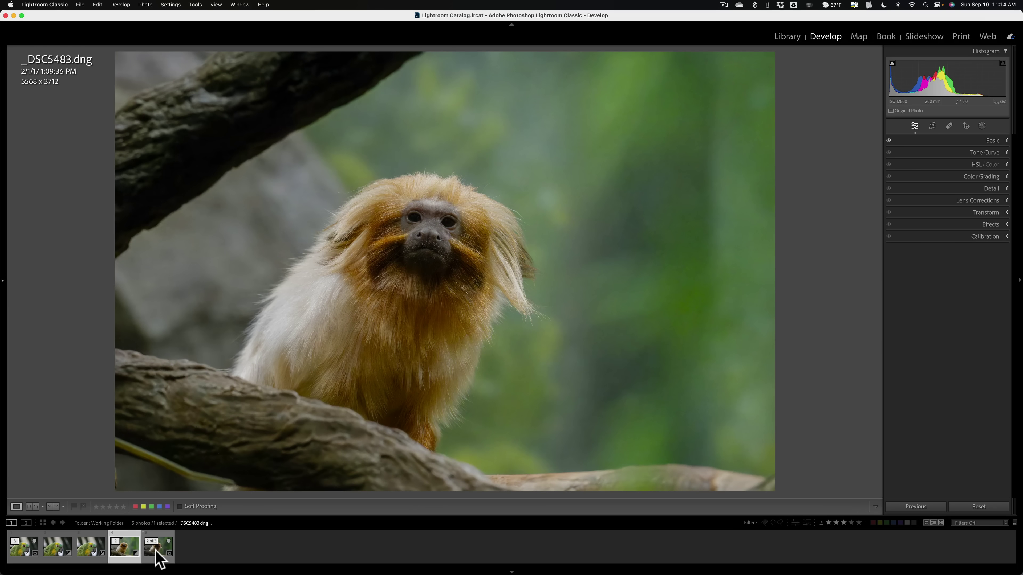
left_click(155, 550)
left_click(126, 552)
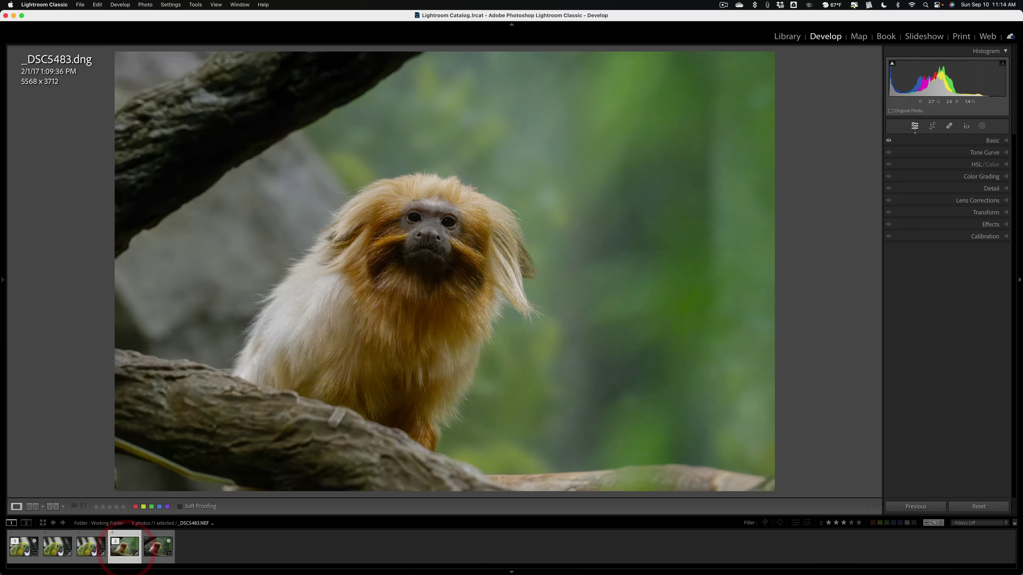